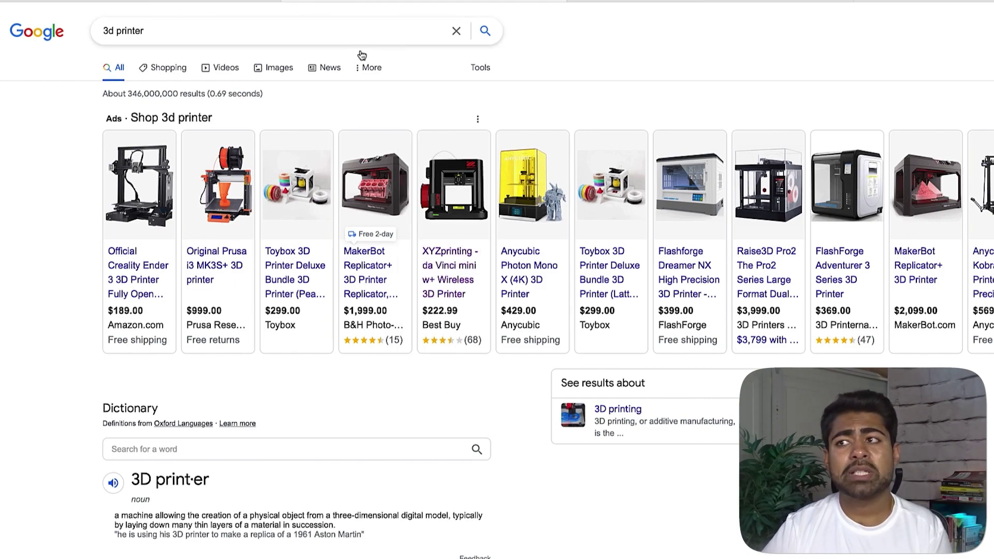
# Step: Switch to the Shopify admin and open the Loox Product Reviews & Photos app from the installed apps
pyautogui.click(205, 4)
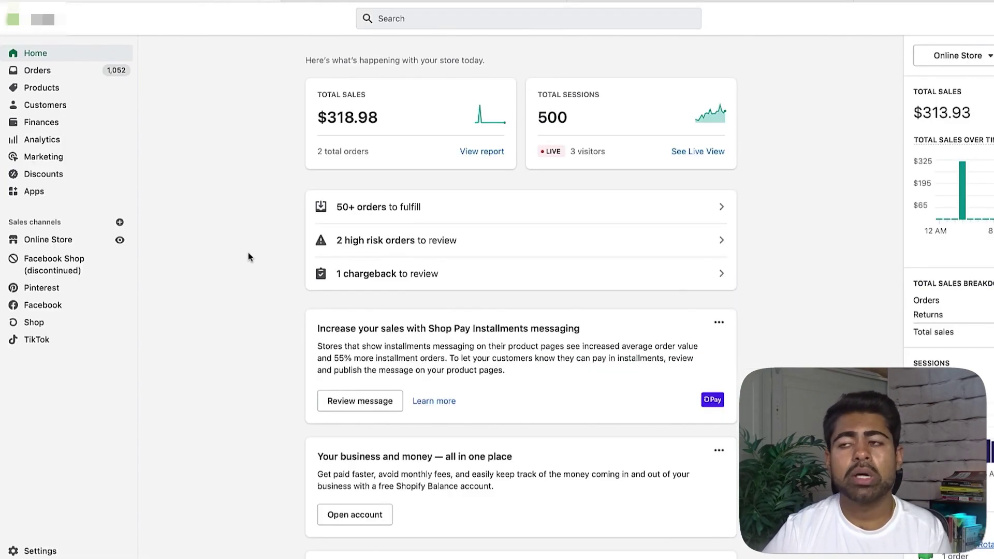
pyautogui.click(42, 198)
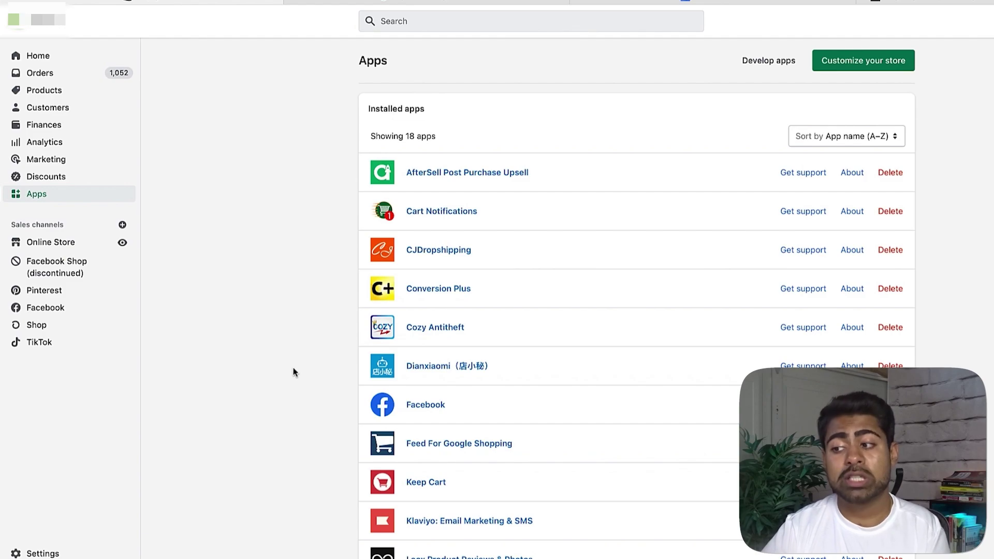
pyautogui.scroll(-5, 310, 414)
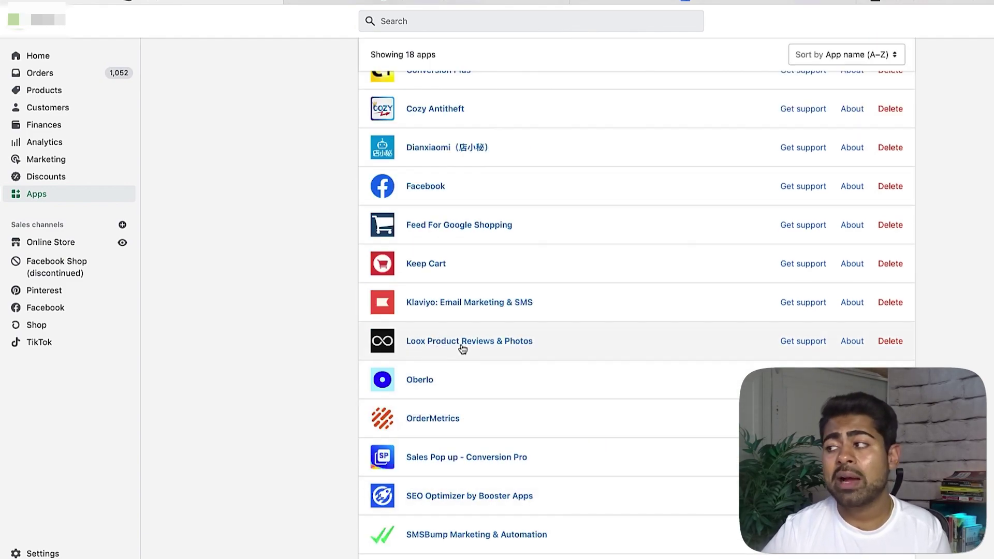
pyautogui.click(463, 344)
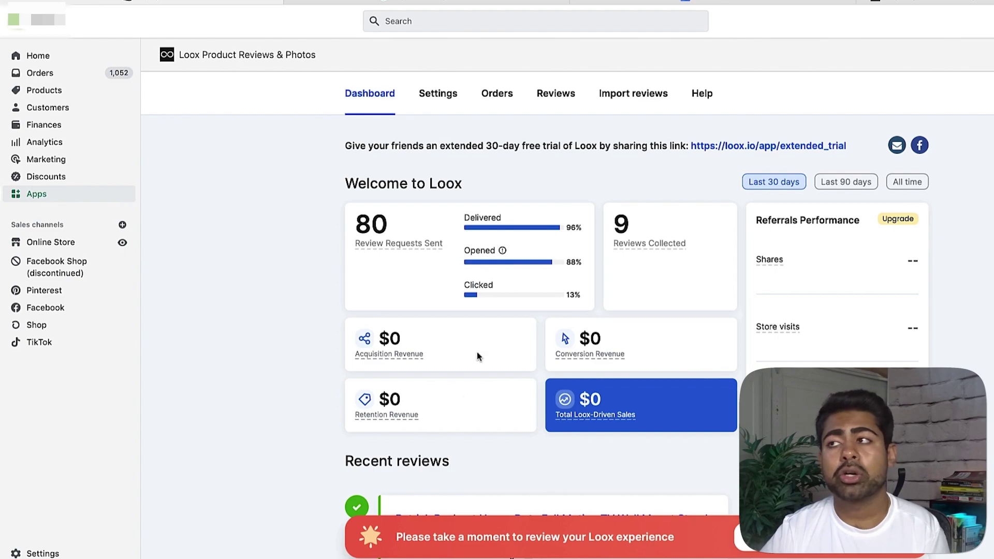
pyautogui.click(436, 96)
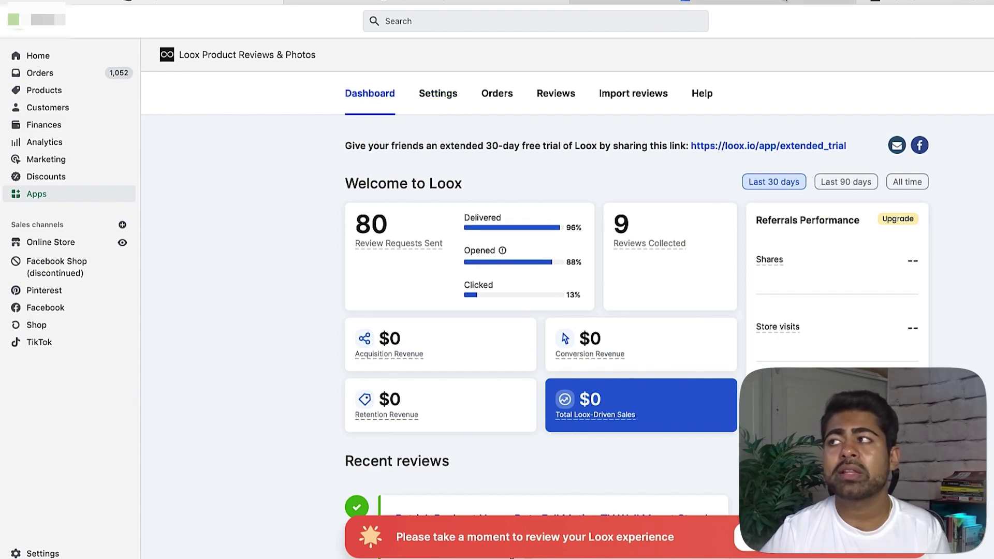
# Step: Switch to Google Merchant Center, list all products, dismiss the new-feature tip and open the New Zealand product priced $59.00
pyautogui.click(783, 1)
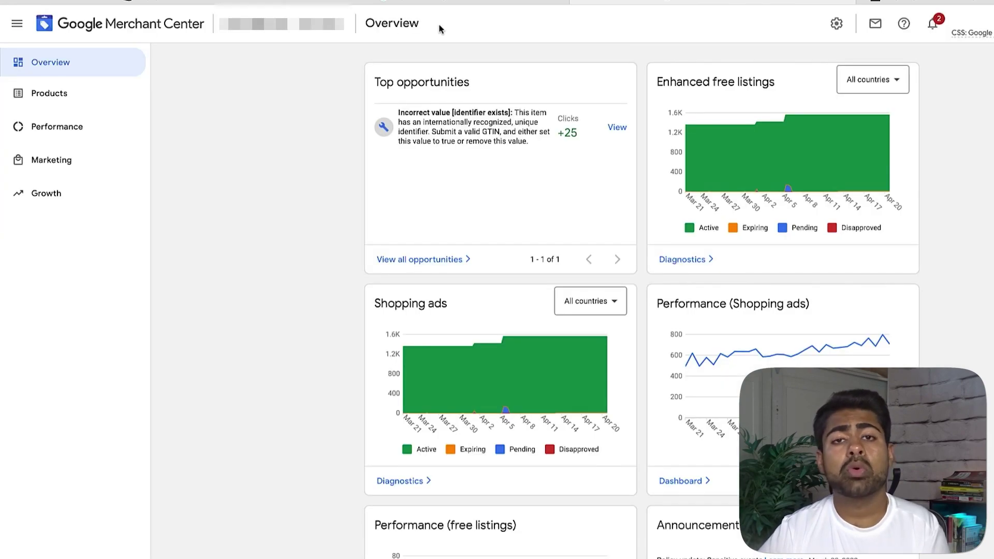
pyautogui.click(56, 93)
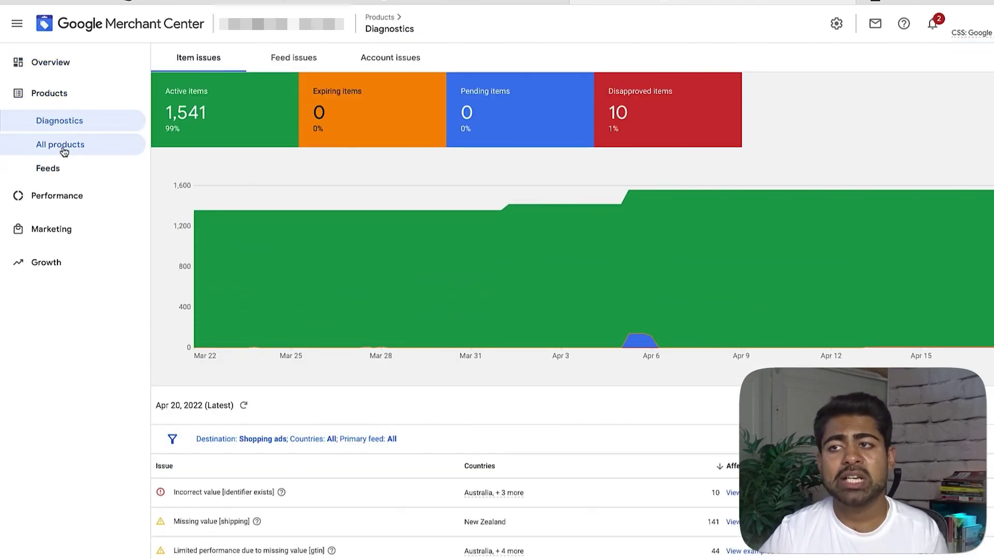
pyautogui.click(64, 149)
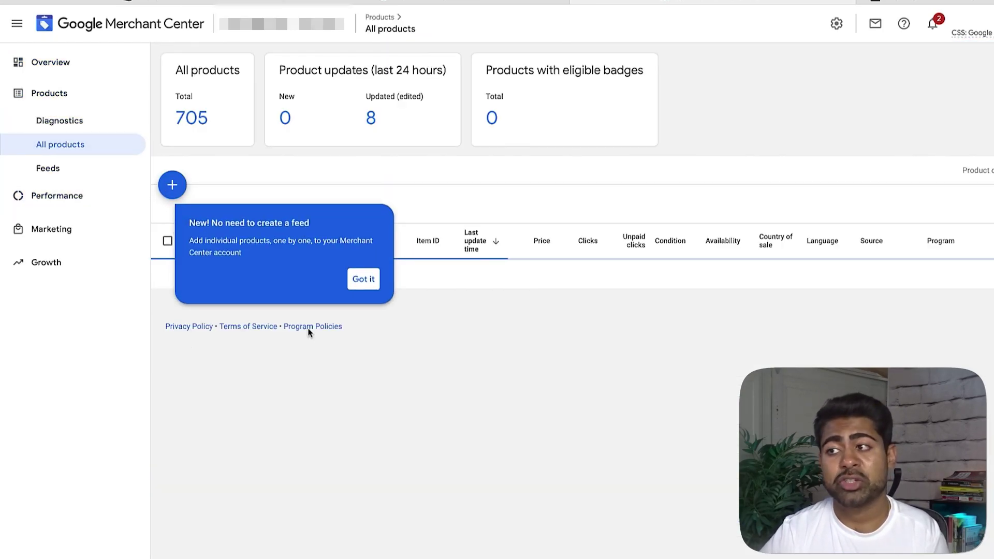
pyautogui.click(362, 280)
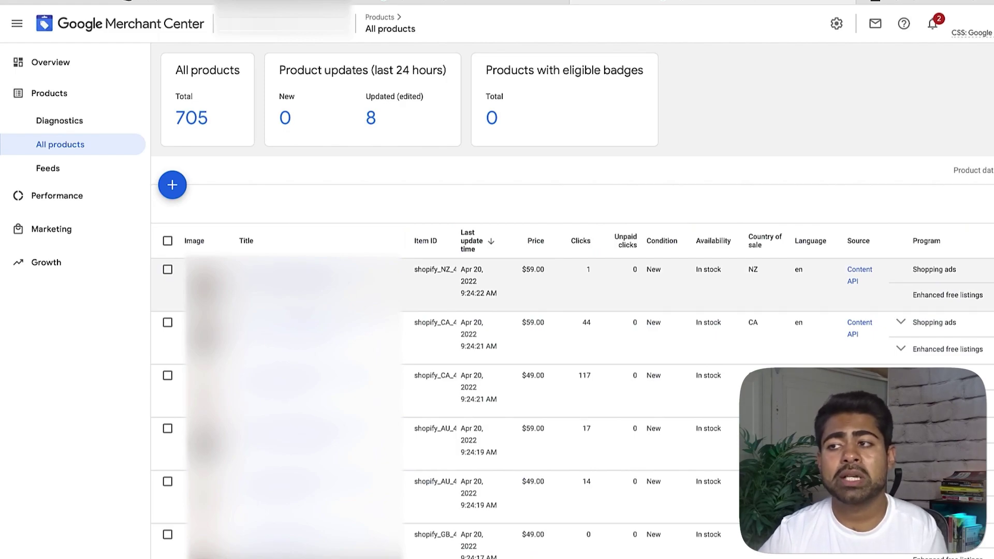
pyautogui.click(277, 266)
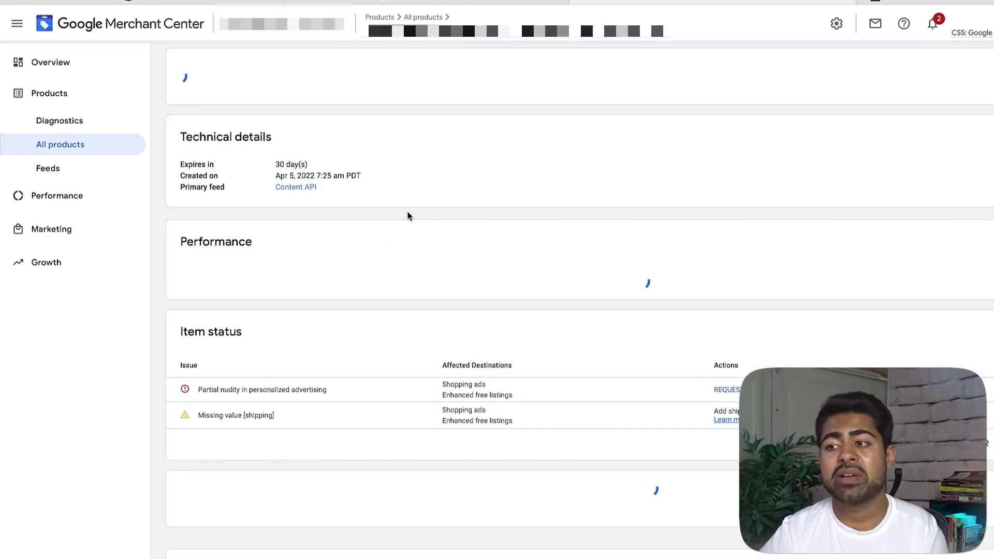
# Step: Examine the product's item status, regional attributes preview and final attributes
pyautogui.scroll(-12, 425, 252)
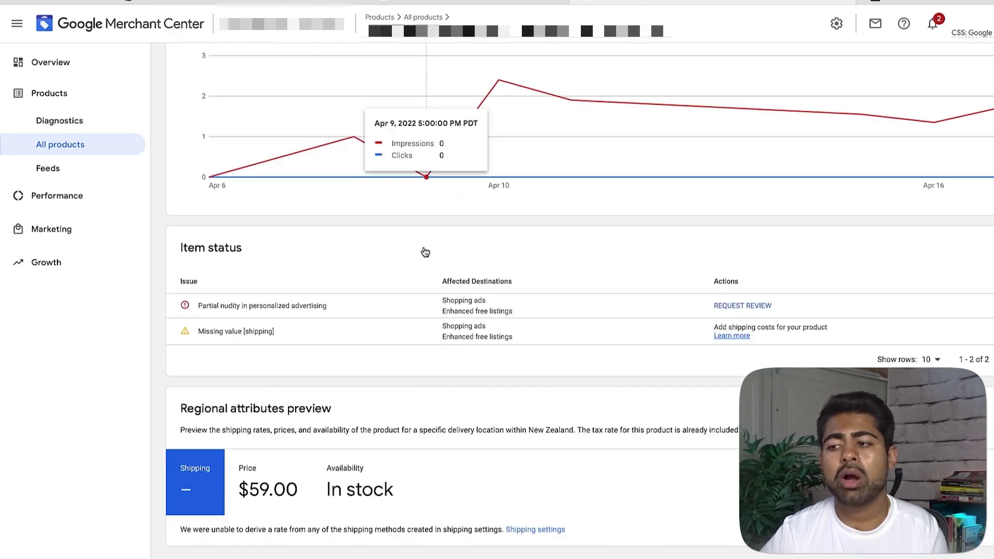
pyautogui.scroll(-8, 425, 252)
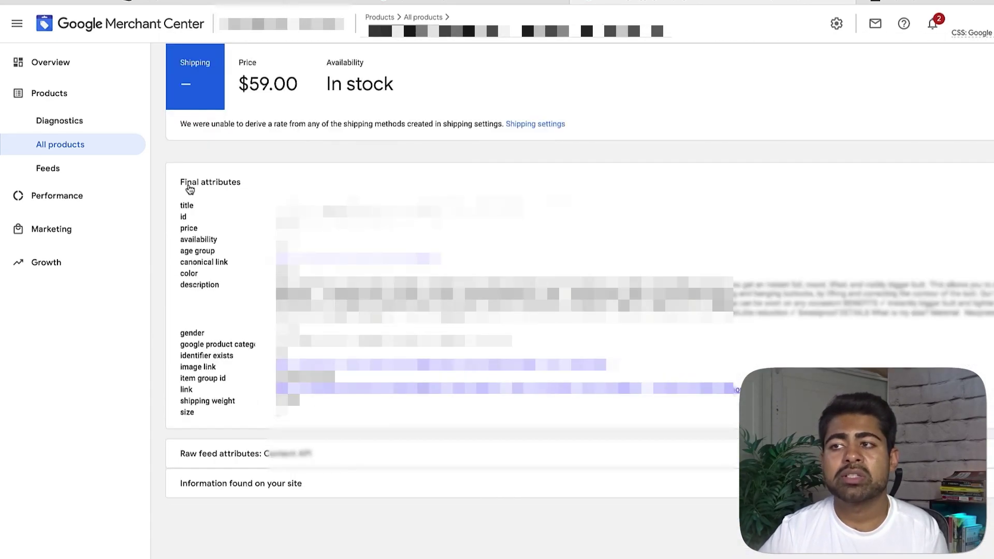
pyautogui.moveTo(179, 182); pyautogui.dragTo(239, 187)
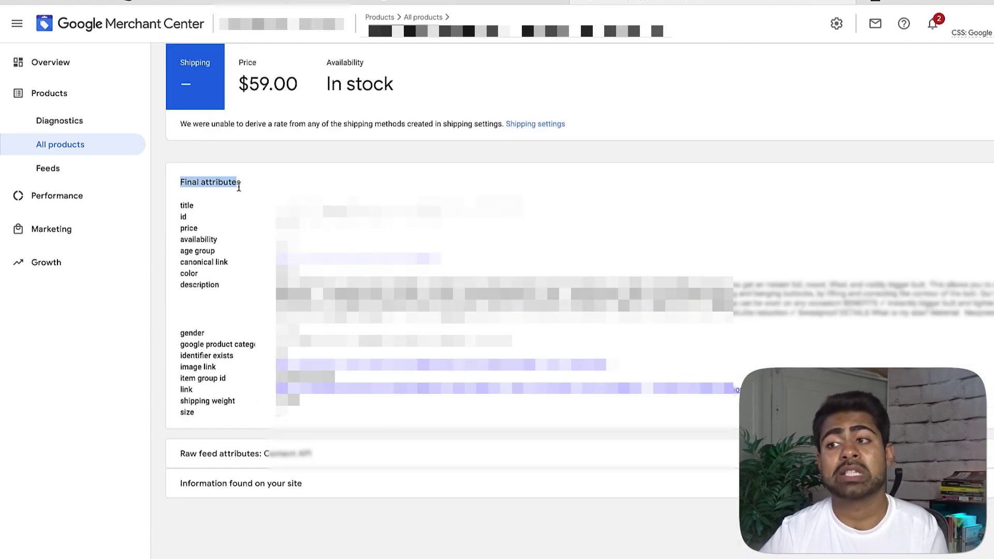
pyautogui.click(239, 187)
pyautogui.click(249, 414)
pyautogui.scroll(-2, 249, 414)
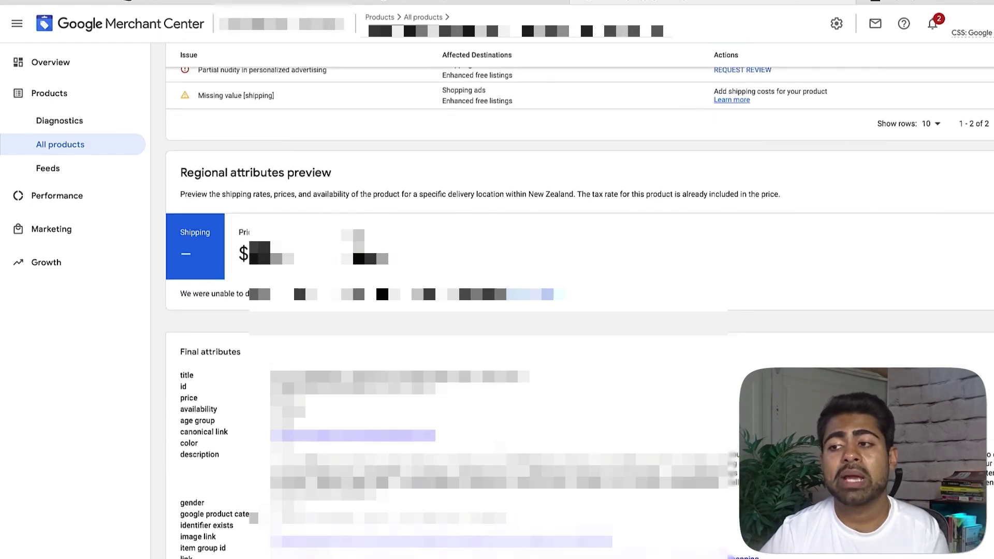
pyautogui.scroll(-3, 254, 517)
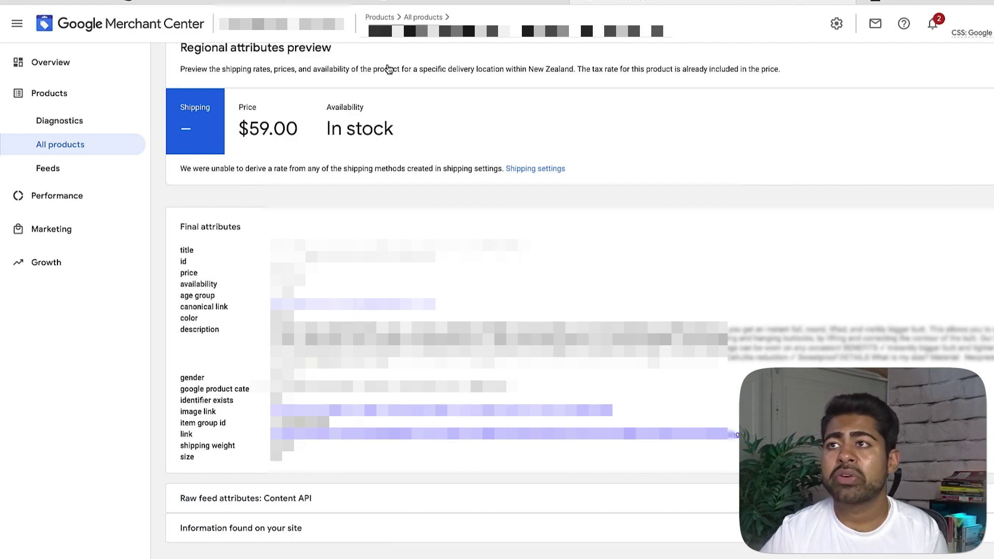
# Step: Return to Loox in the Shopify admin and open the Integrations section of its settings
pyautogui.click(299, 3)
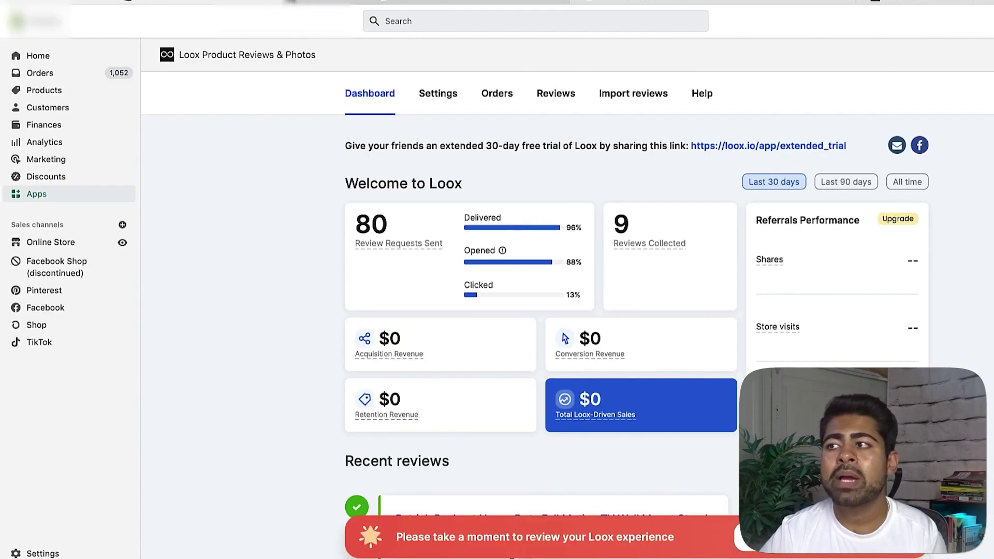
pyautogui.click(438, 99)
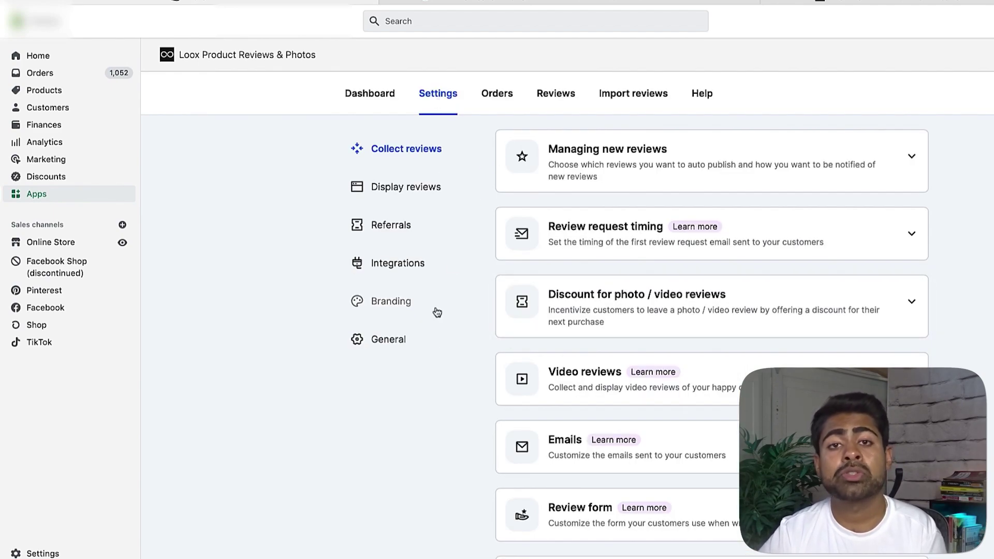
pyautogui.click(383, 274)
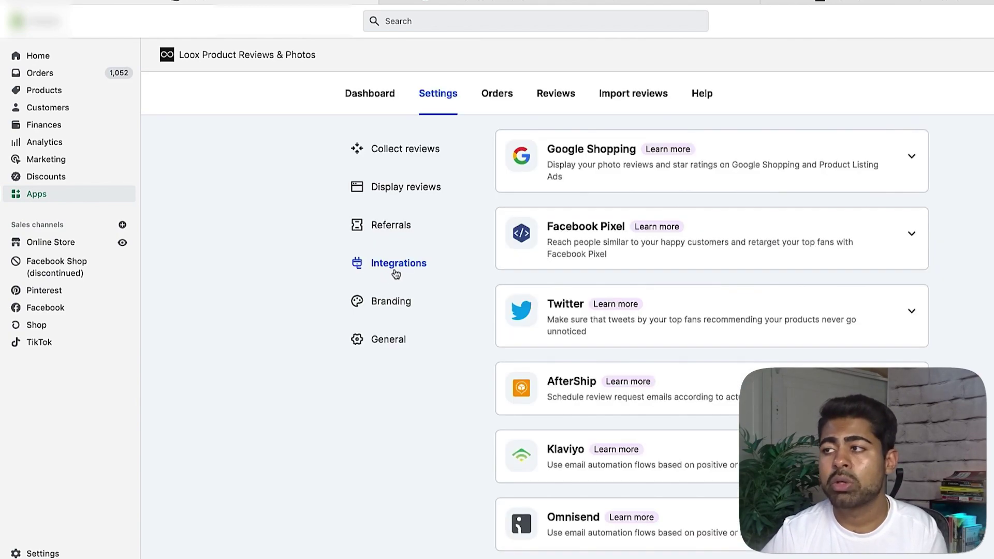
# Step: Look through the full list of integrations offered by Loox, from Google Shopping to Search Apps
pyautogui.scroll(-15, 606, 272)
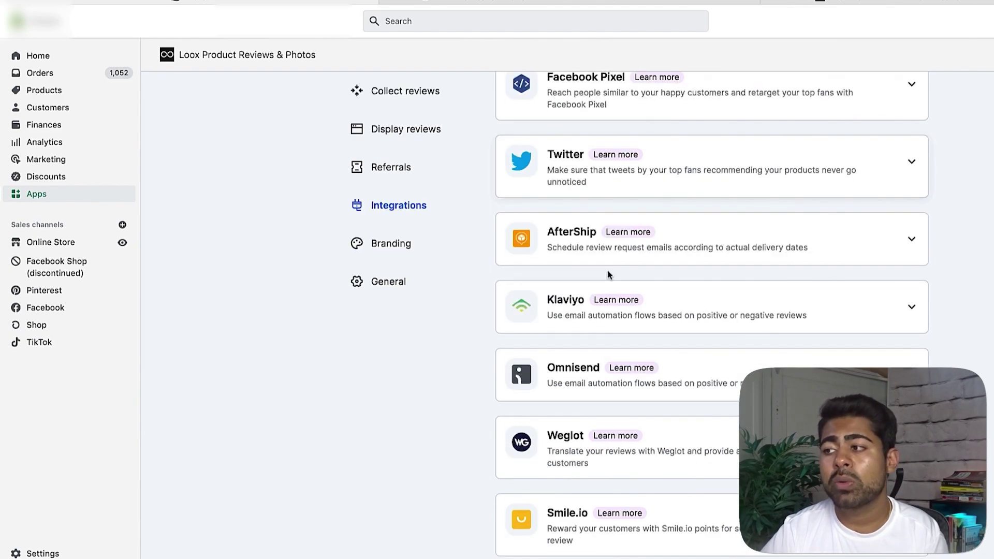
pyautogui.scroll(-1, 600, 269)
pyautogui.scroll(12, 595, 271)
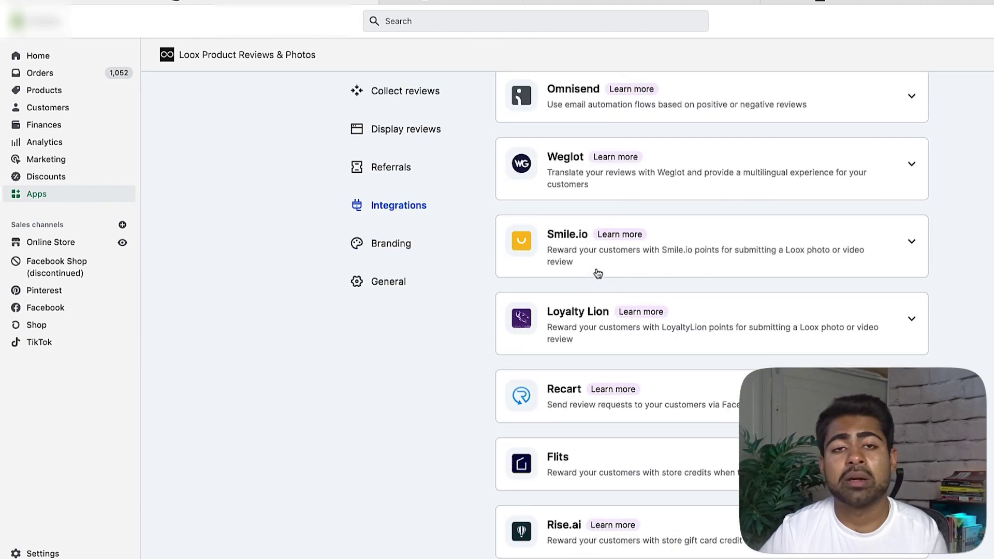
pyautogui.scroll(3, 594, 271)
pyautogui.scroll(-2, 594, 273)
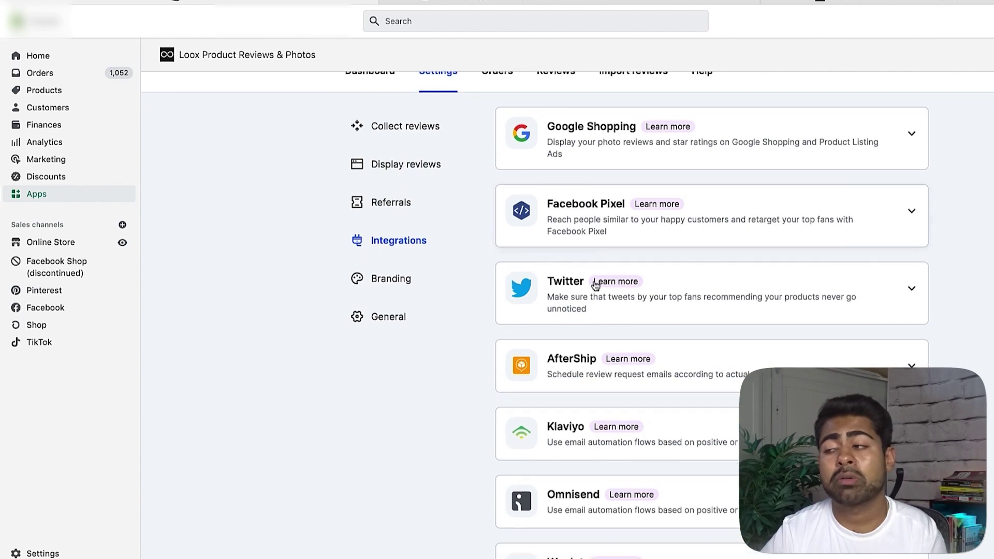
pyautogui.scroll(2, 595, 282)
pyautogui.scroll(-15, 595, 290)
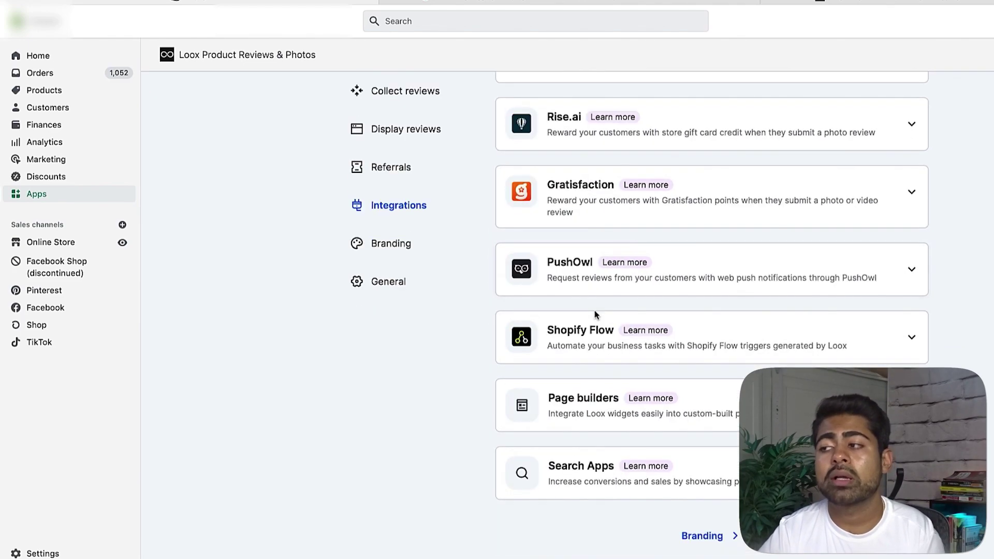
pyautogui.scroll(15, 596, 316)
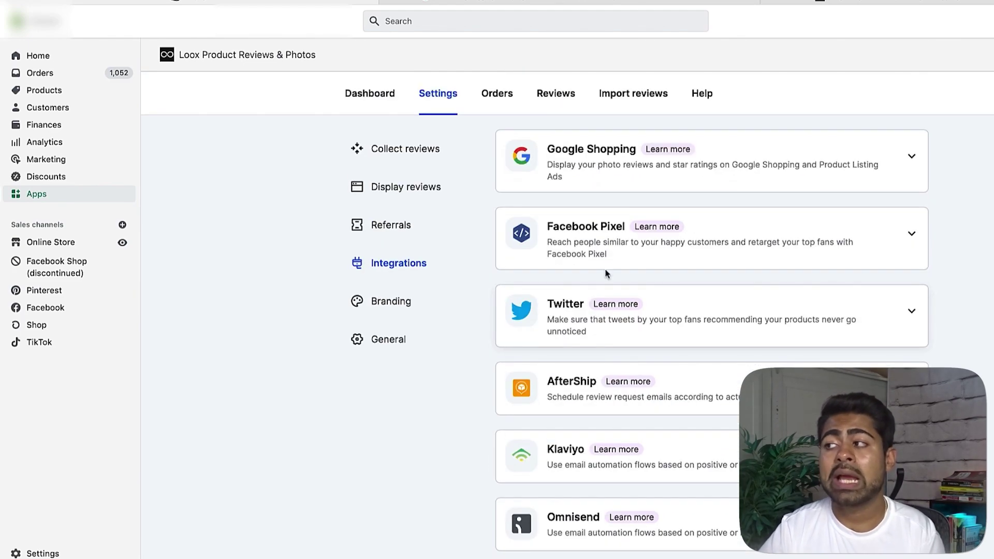
pyautogui.click(879, 244)
pyautogui.click(879, 245)
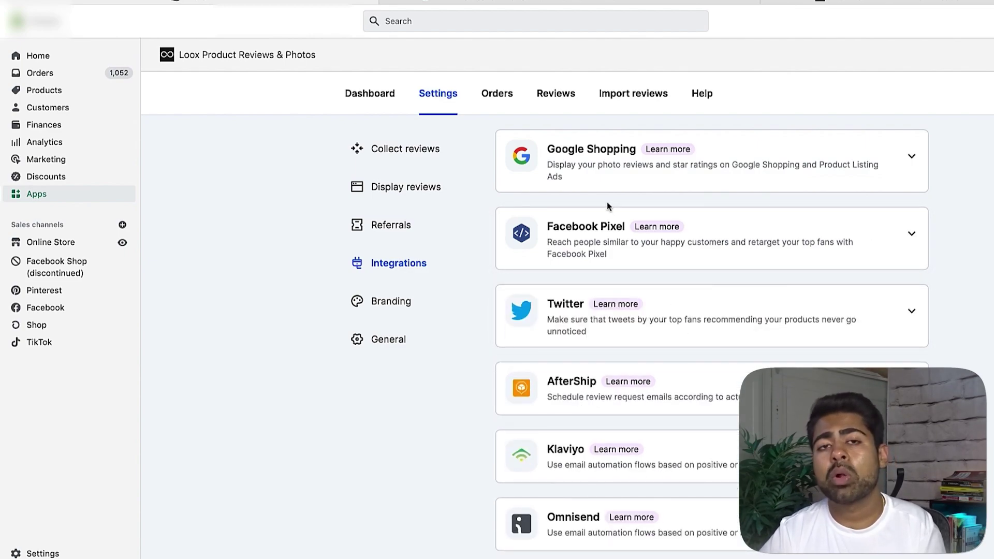
# Step: Expand the Google Shopping integration and view the available GTIN source options without changing the selection
pyautogui.click(571, 163)
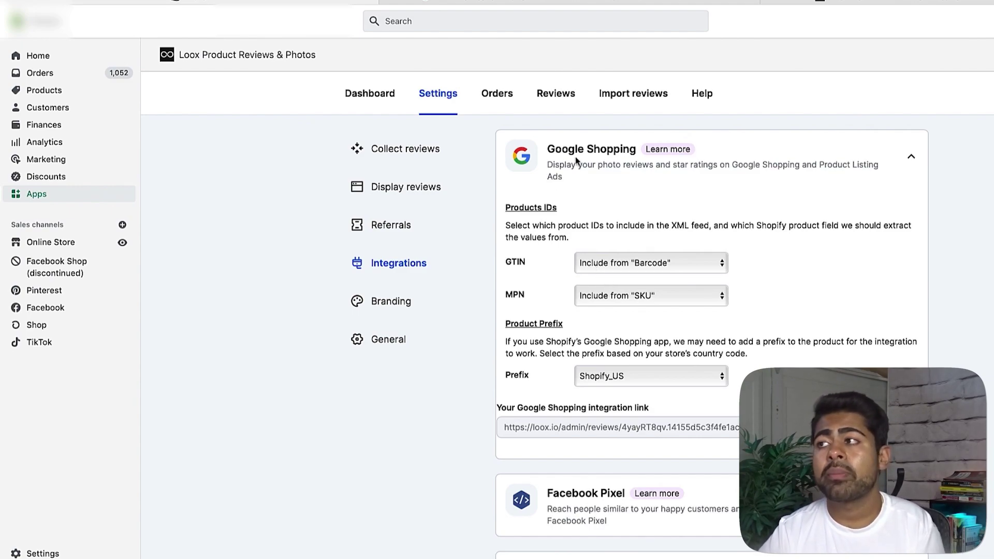
pyautogui.click(620, 264)
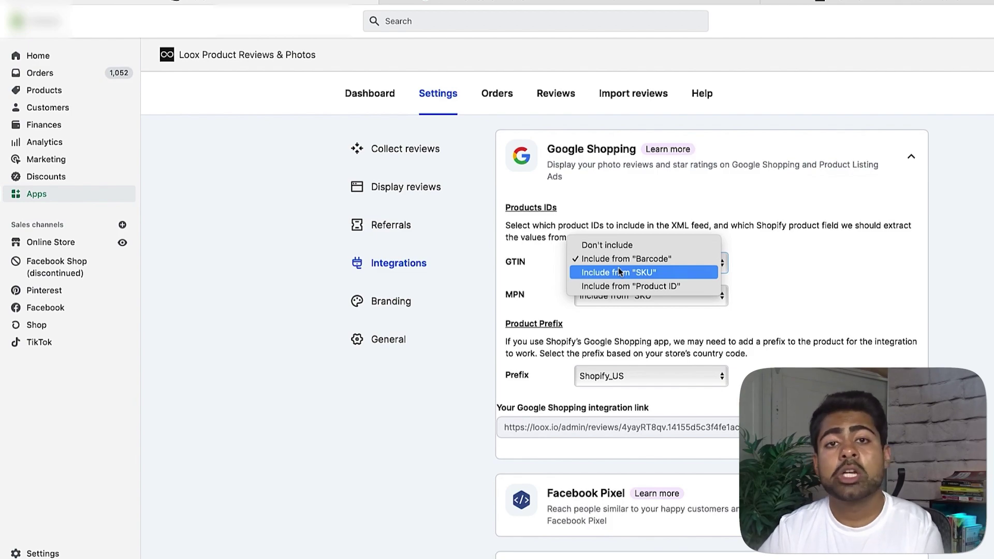
pyautogui.press('Escape')
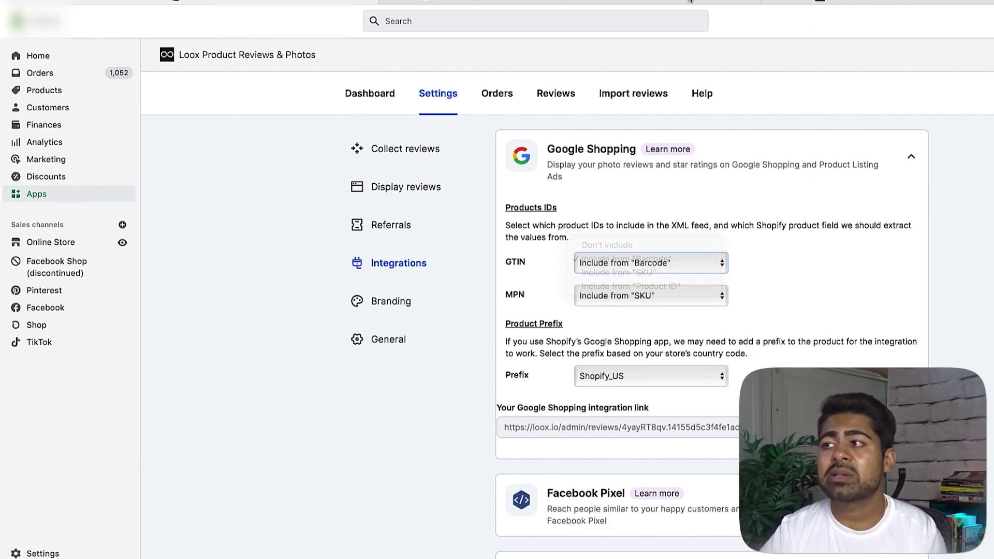
# Step: Check the product's final attributes in Google Merchant Center, from id to item group id, against the GTIN options in Loox
pyautogui.click(496, 4)
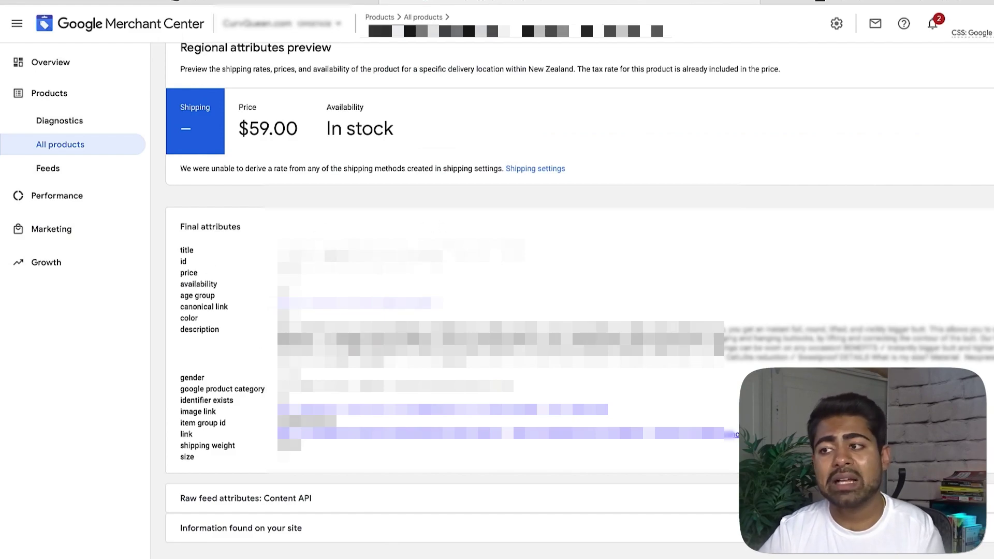
pyautogui.moveTo(282, 254); pyautogui.dragTo(341, 420)
pyautogui.click(342, 420)
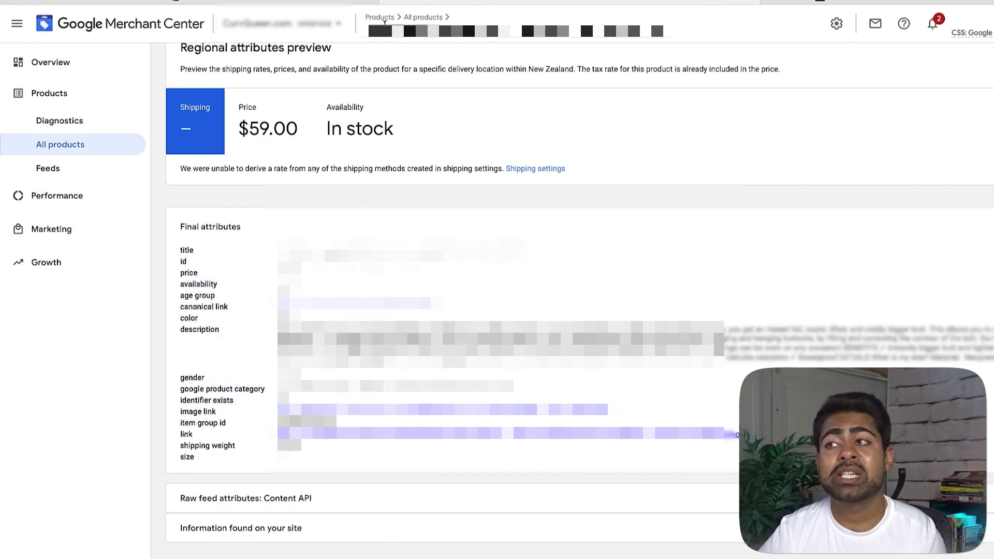
pyautogui.click(290, 3)
pyautogui.click(604, 263)
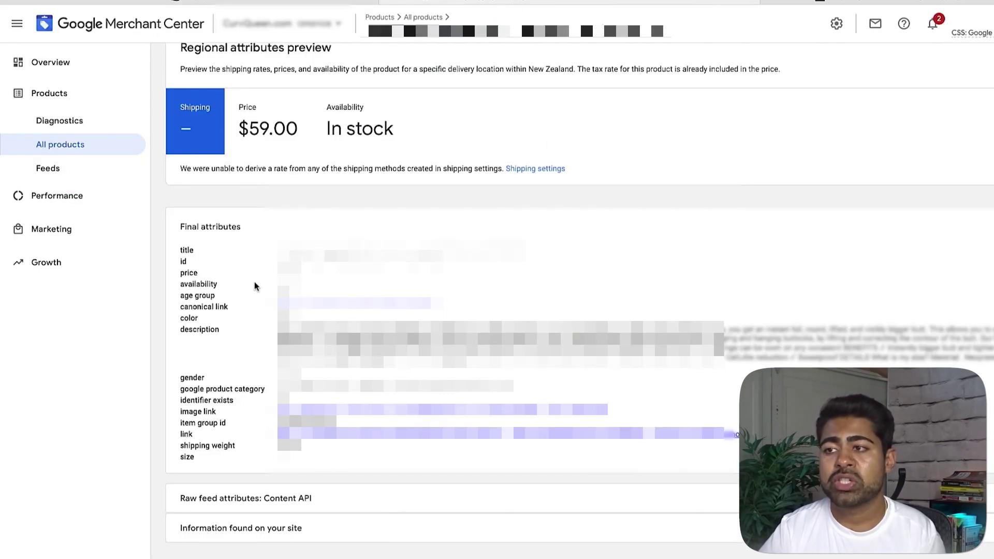
# Step: Compare the price-to-size attributes in Google Merchant Center with Loox's GTIN source options, then highlight the availability attribute
pyautogui.moveTo(177, 269); pyautogui.dragTo(217, 458)
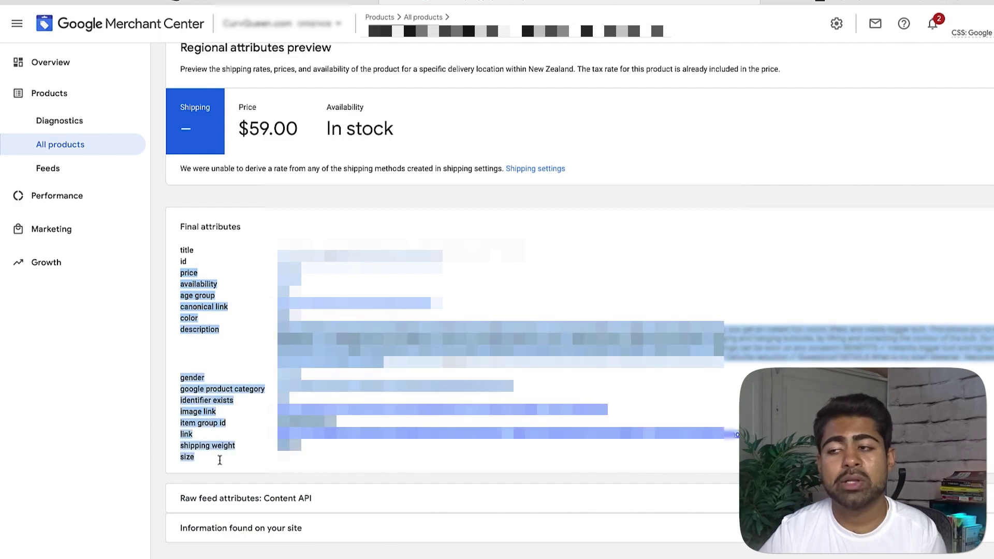
pyautogui.click(218, 461)
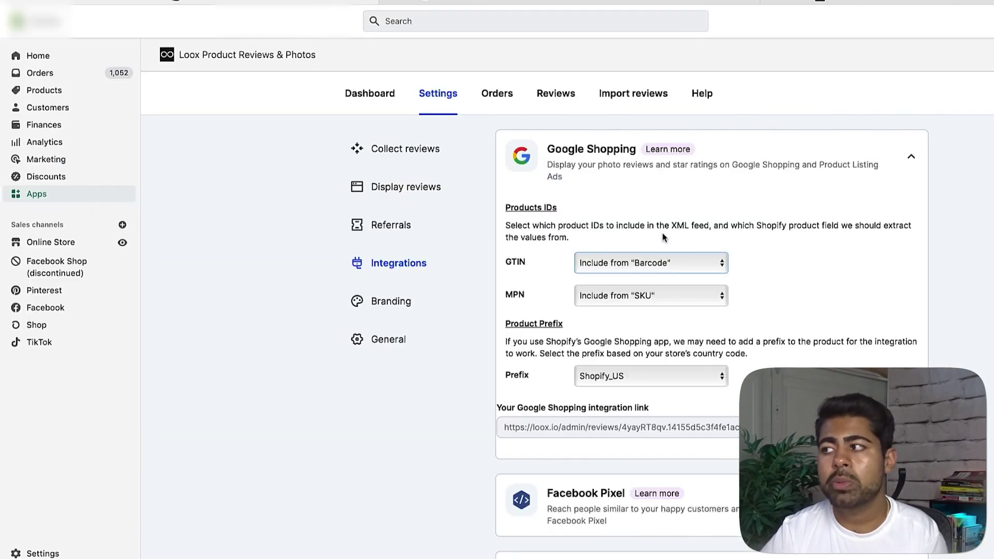
pyautogui.click(670, 264)
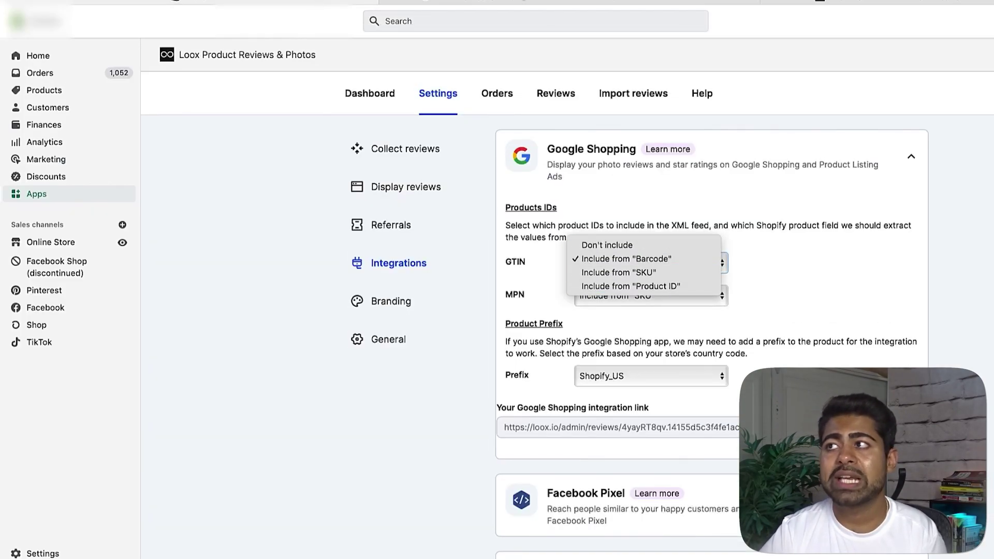
pyautogui.click(515, 275)
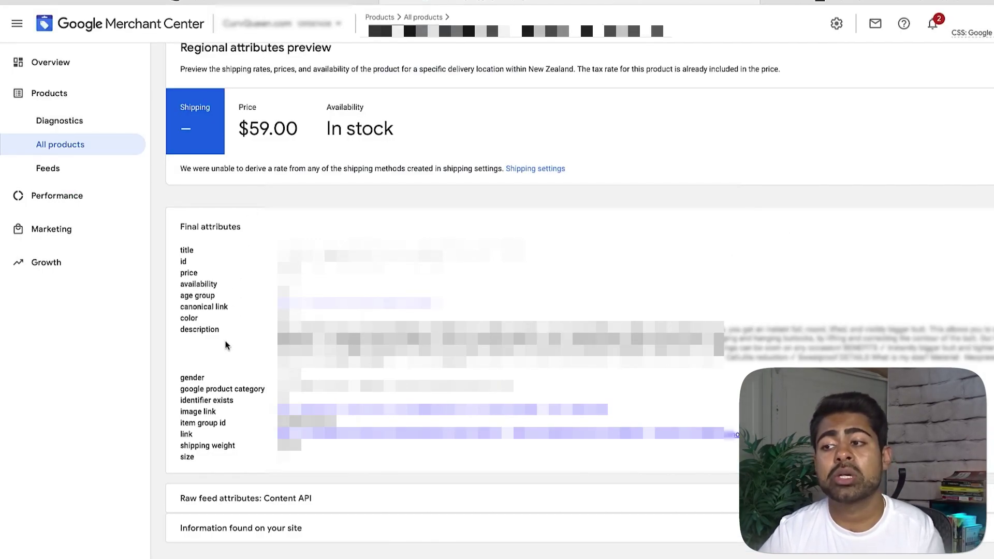
pyautogui.doubleClick(194, 286)
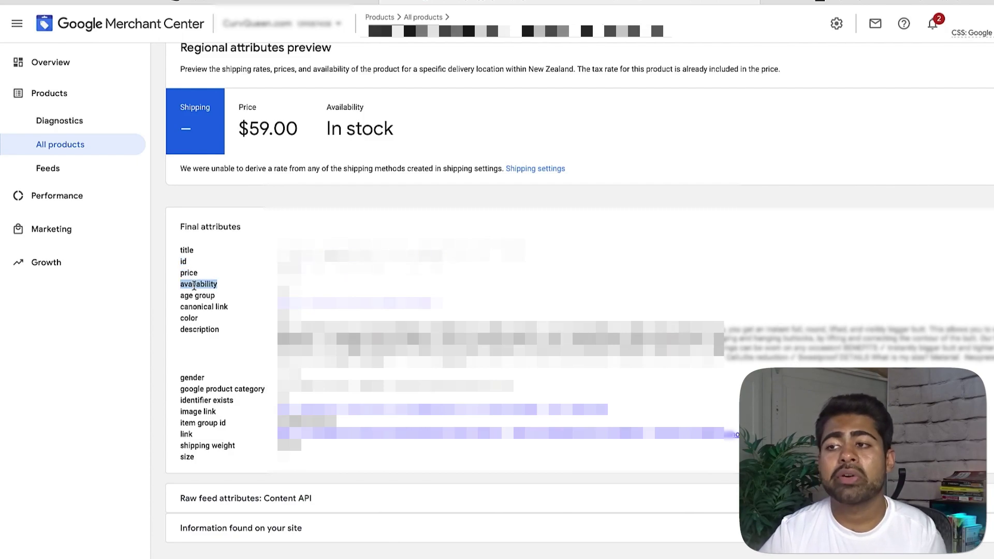
# Step: Compare the id and the availability-to-item group id attributes in Google Merchant Center with Loox's GTIN source options
pyautogui.doubleClick(196, 411)
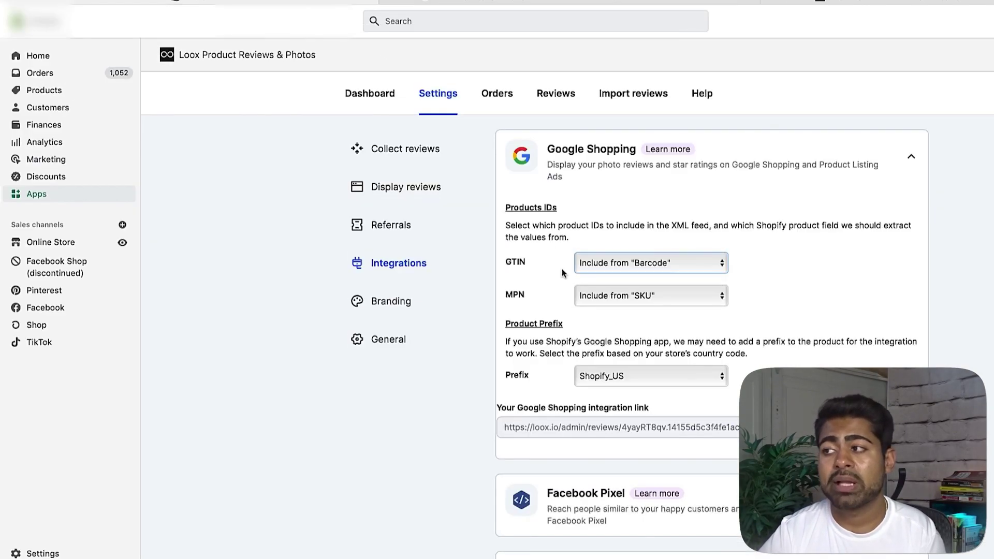
pyautogui.click(587, 263)
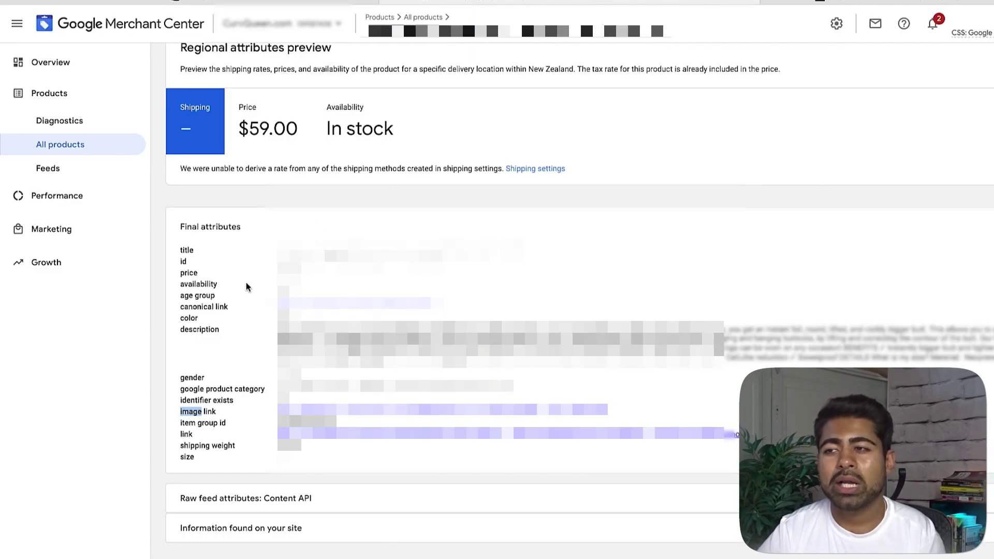
pyautogui.moveTo(206, 284); pyautogui.dragTo(207, 411)
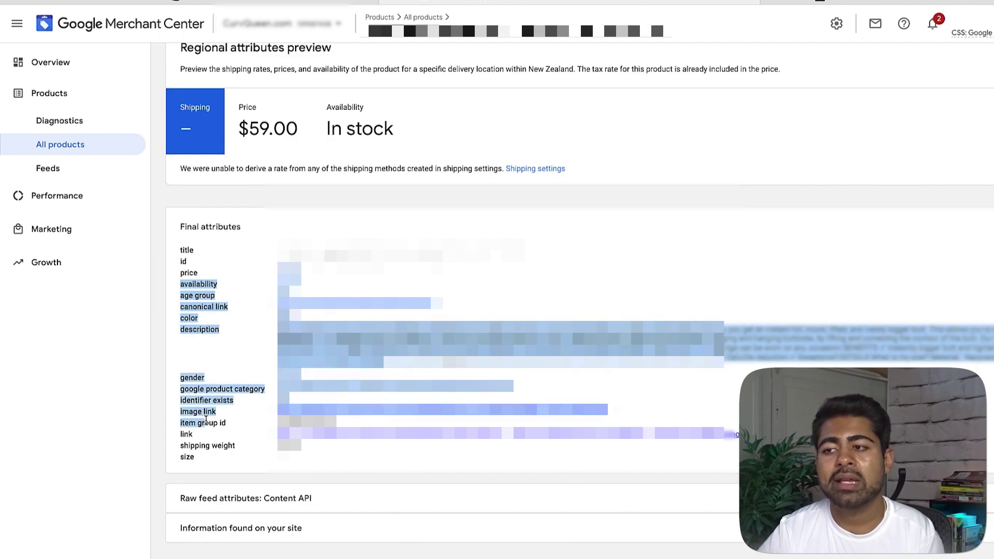
pyautogui.click(208, 393)
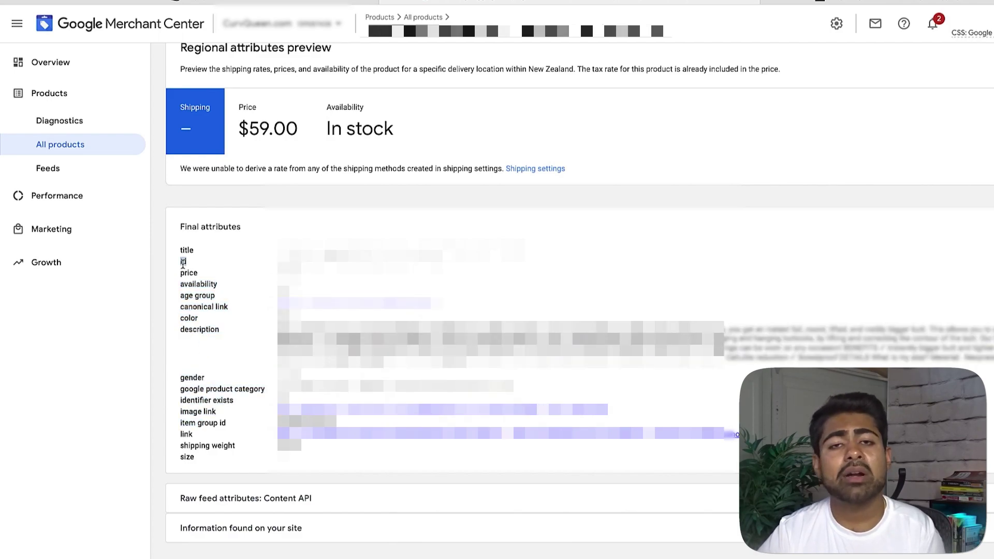
pyautogui.moveTo(183, 264); pyautogui.dragTo(440, 267)
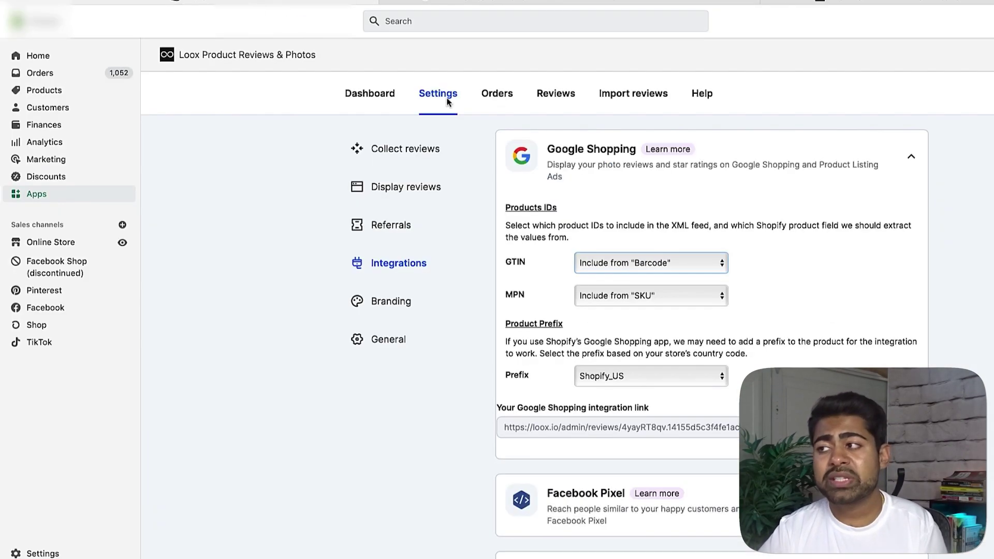
# Step: Look for a counterpart to Loox's GTIN field among the Merchant Center attributes, checking description and price
pyautogui.doubleClick(514, 262)
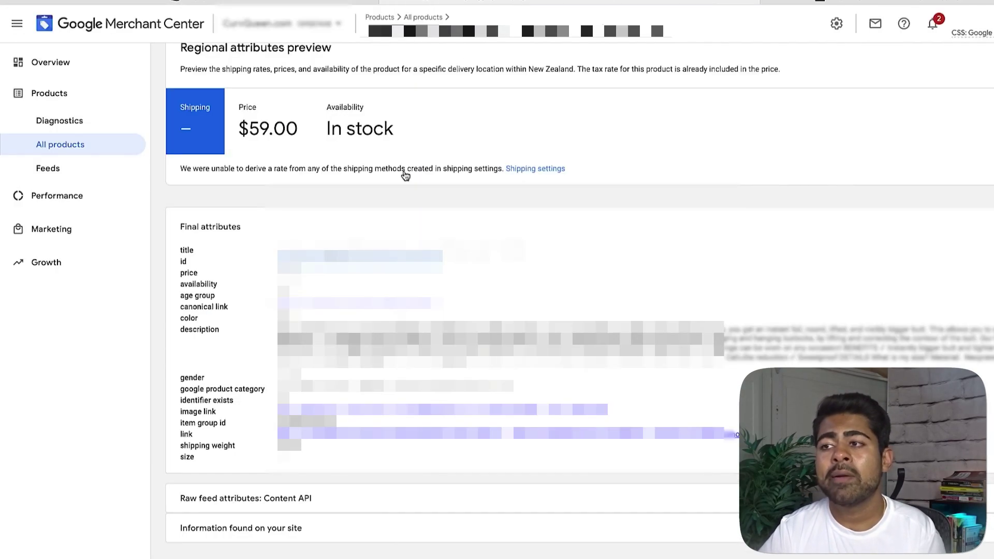
pyautogui.doubleClick(209, 327)
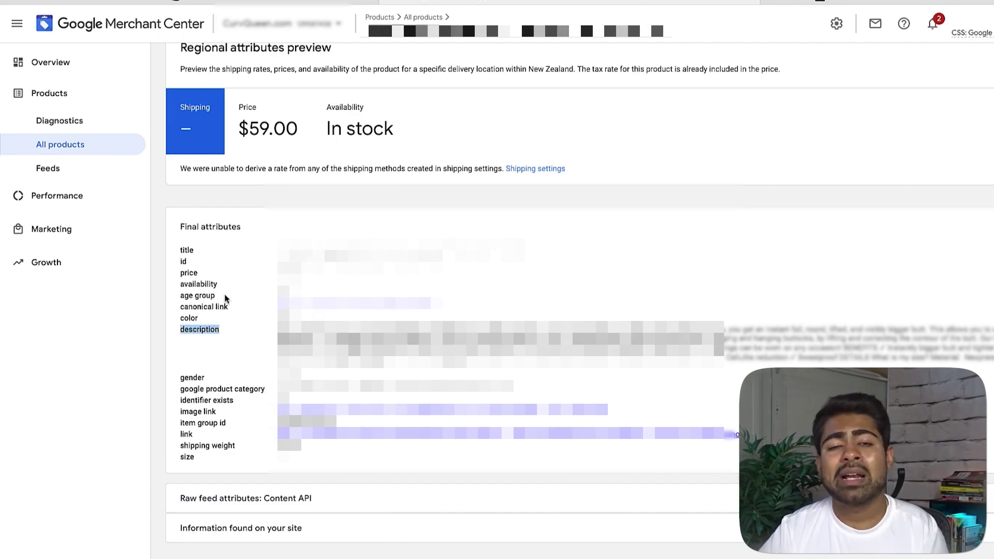
pyautogui.click(205, 331)
pyautogui.doubleClick(210, 328)
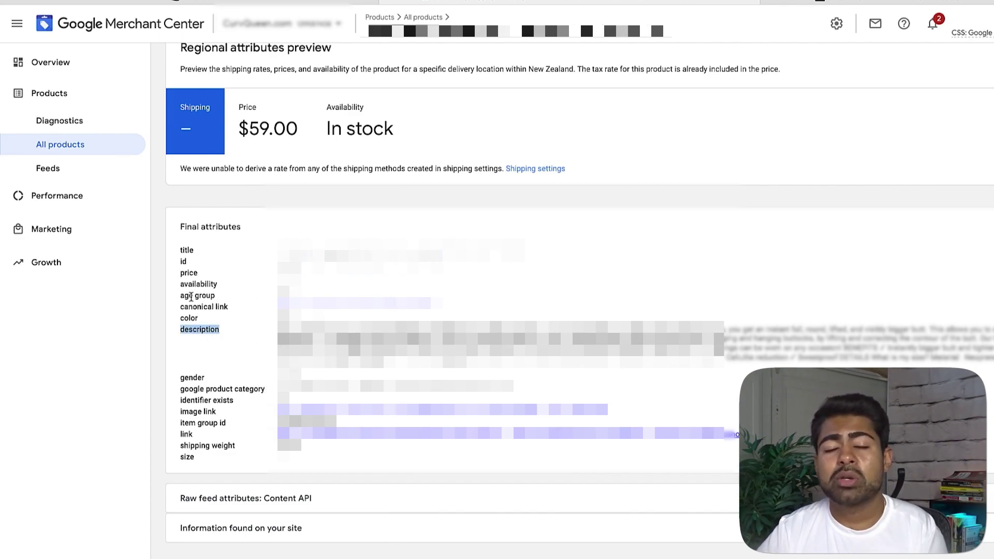
pyautogui.click(187, 270)
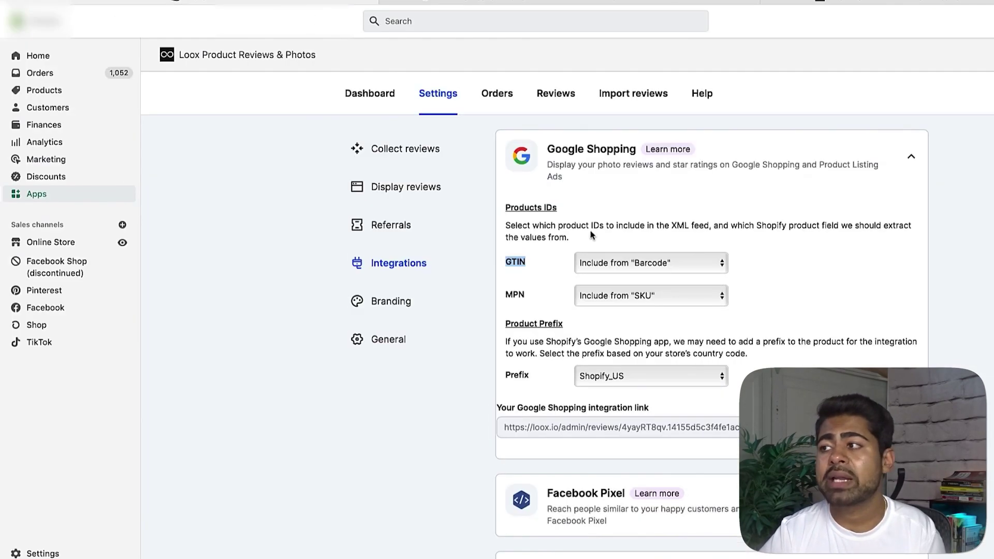
# Step: View the available source options for GTIN and MPN in Loox without changing either selection
pyautogui.click(611, 266)
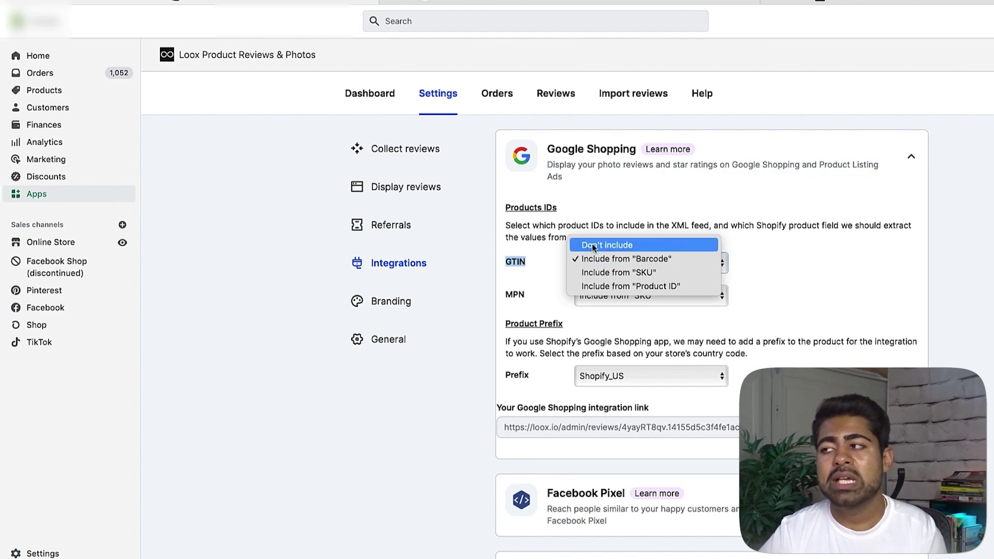
pyautogui.click(559, 294)
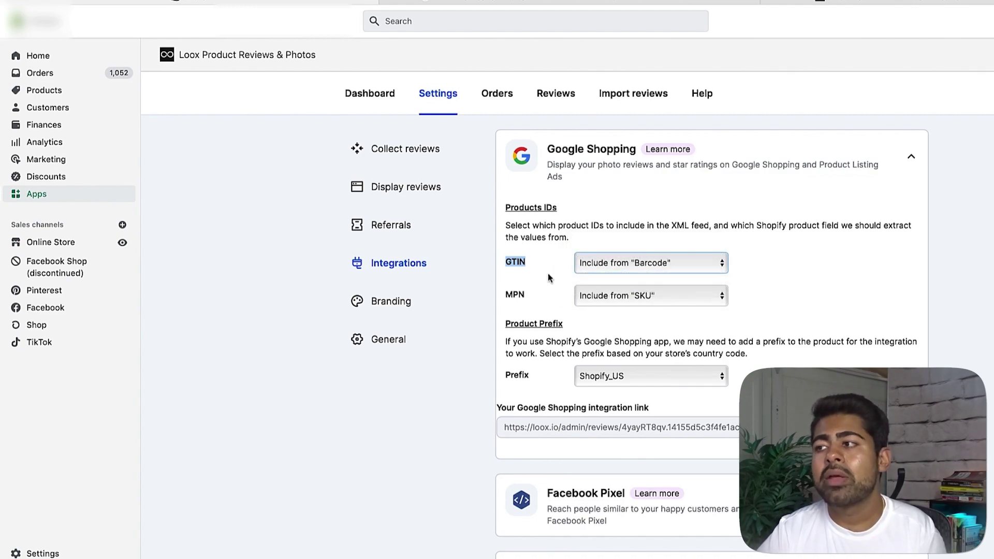
pyautogui.doubleClick(515, 294)
pyautogui.click(588, 299)
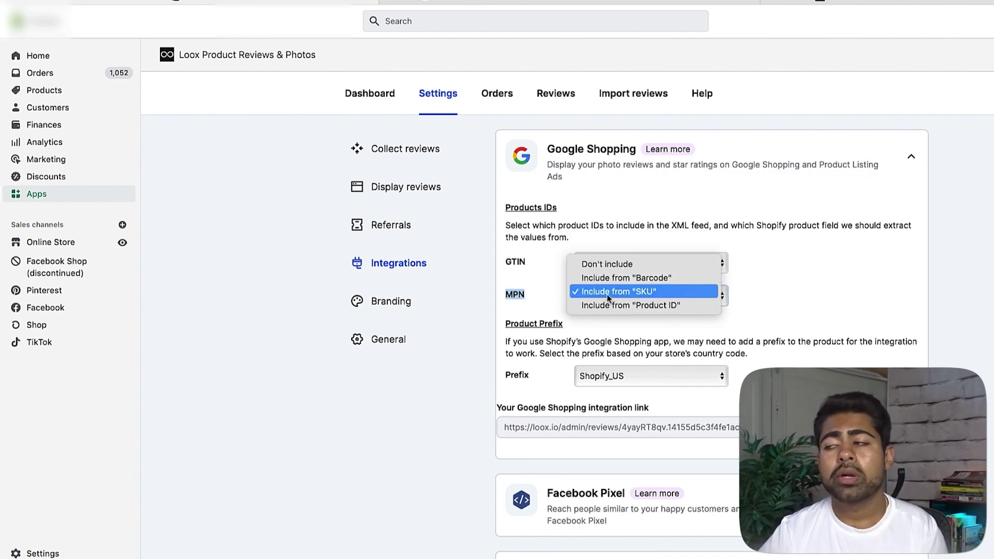
# Step: Check the final attributes in Google Merchant Center, from title to size, against the MPN source options in Loox
pyautogui.click(521, 2)
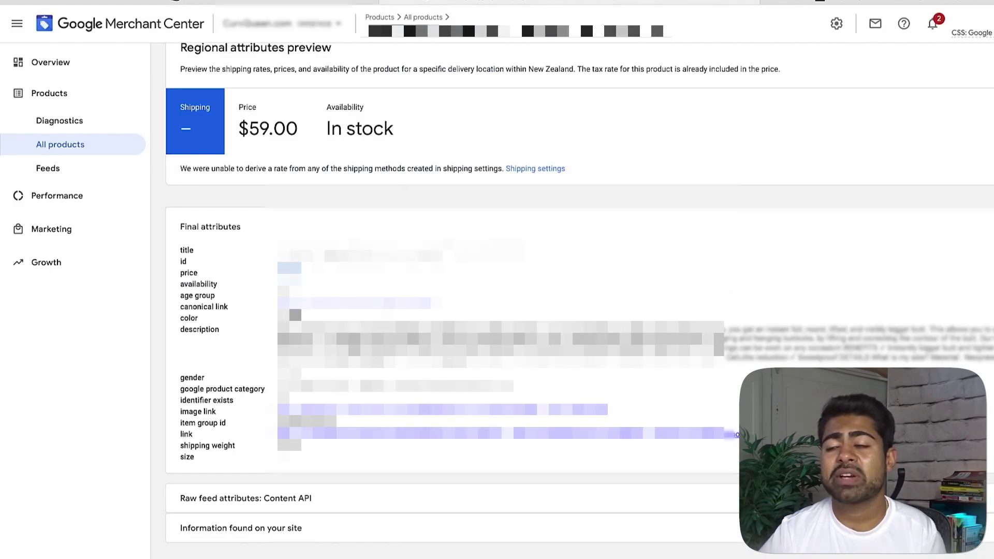
pyautogui.doubleClick(196, 293)
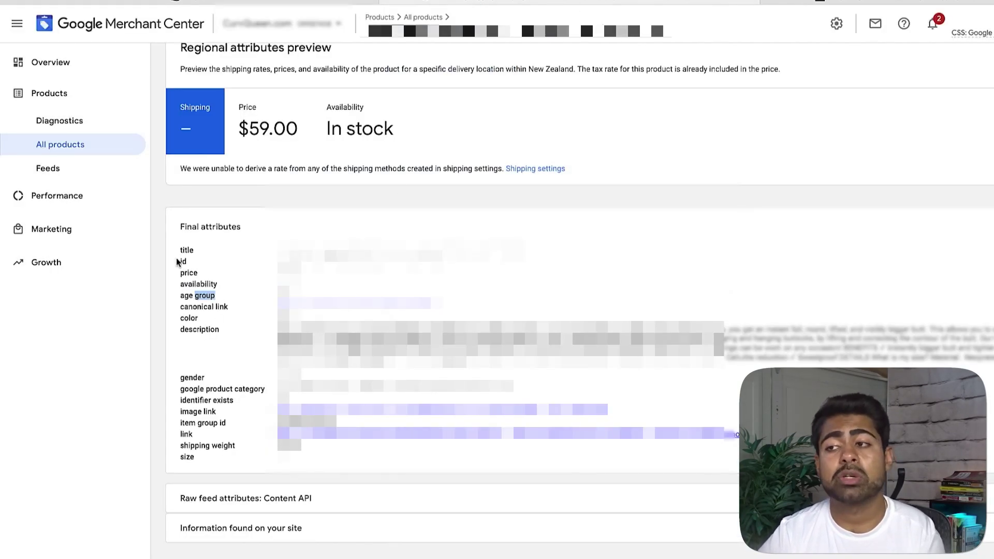
pyautogui.moveTo(182, 249); pyautogui.dragTo(221, 465)
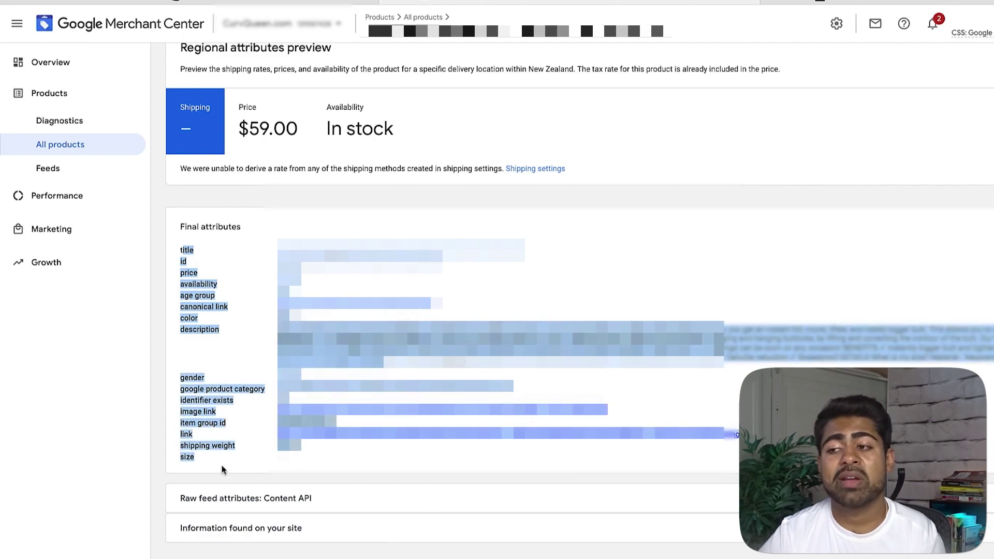
pyautogui.click(222, 465)
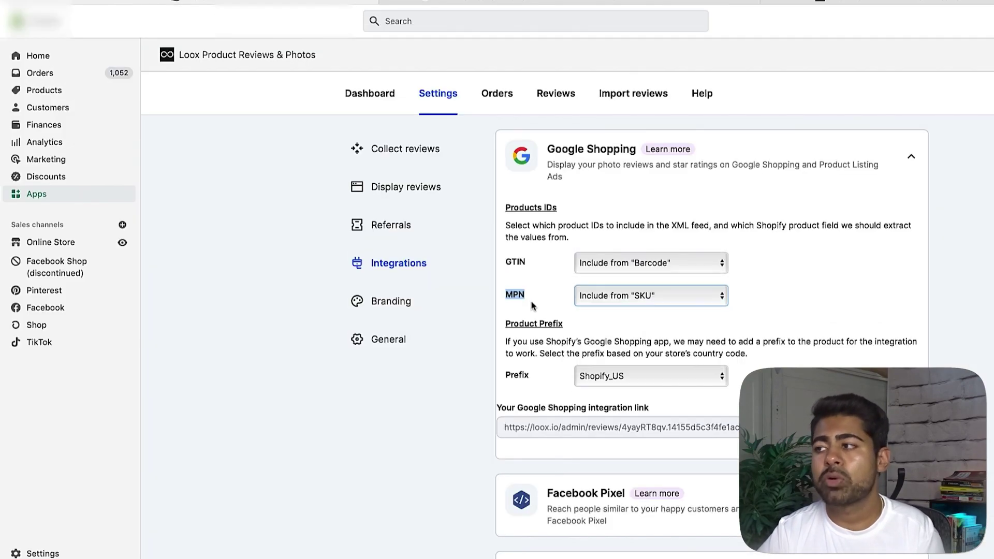
pyautogui.click(581, 297)
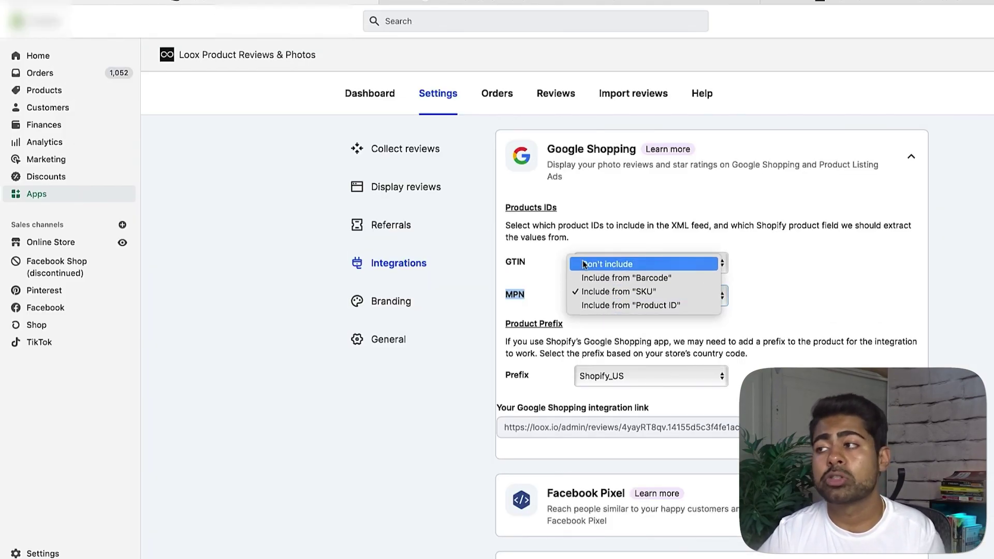
pyautogui.click(533, 320)
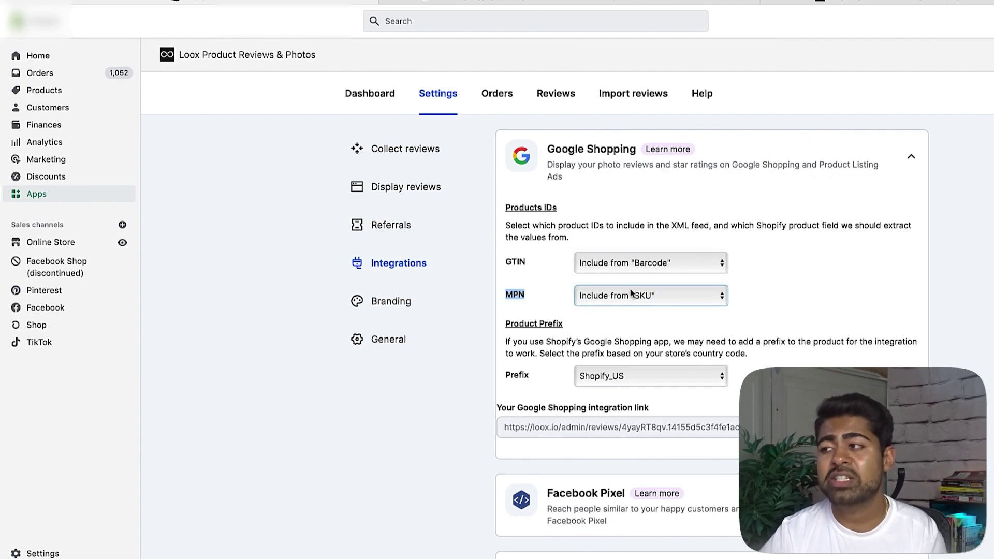
# Step: Search the Merchant Center final attributes for an MPN entry and review the "Don't include" choice for MPN in Loox
pyautogui.click(515, 298)
pyautogui.doubleClick(515, 296)
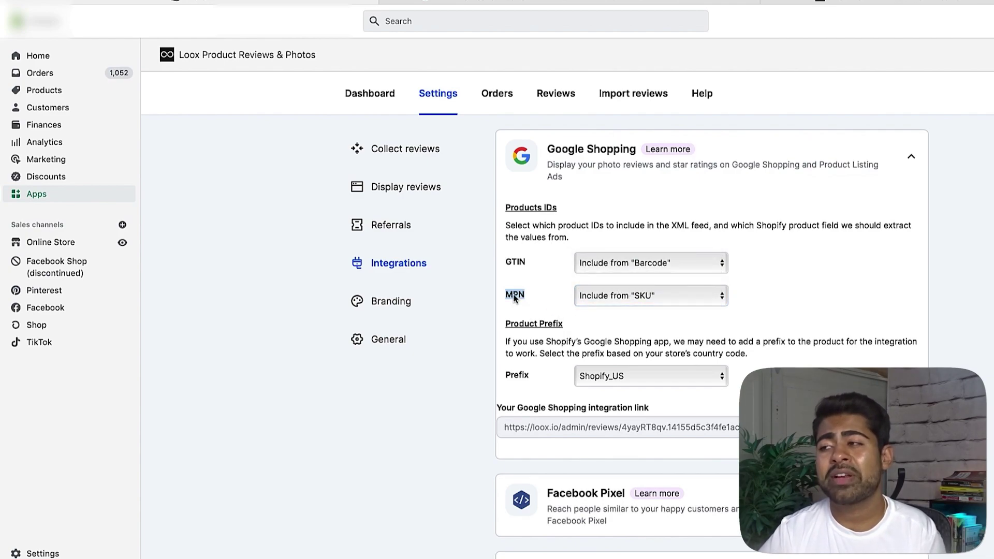
pyautogui.doubleClick(518, 295)
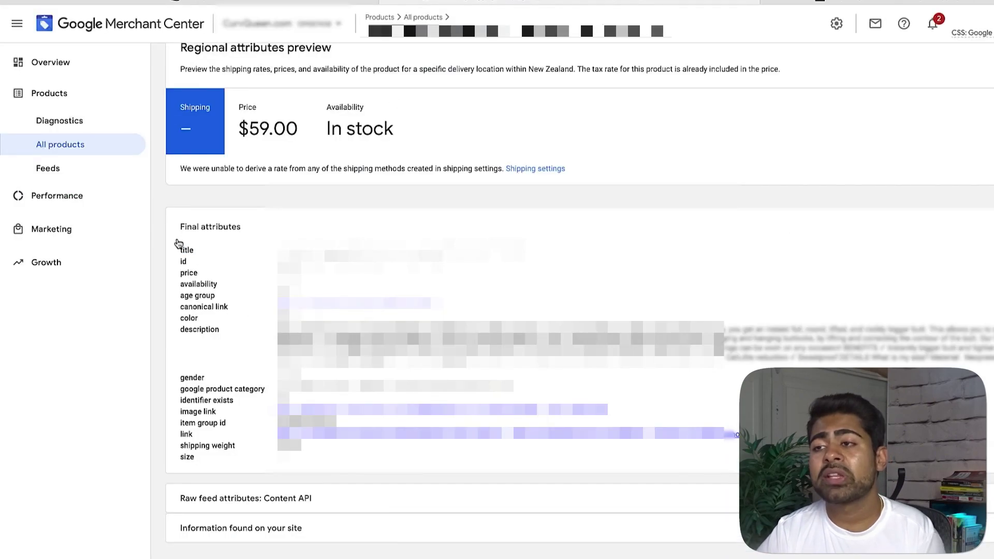
pyautogui.moveTo(176, 242); pyautogui.dragTo(300, 482)
pyautogui.click(240, 342)
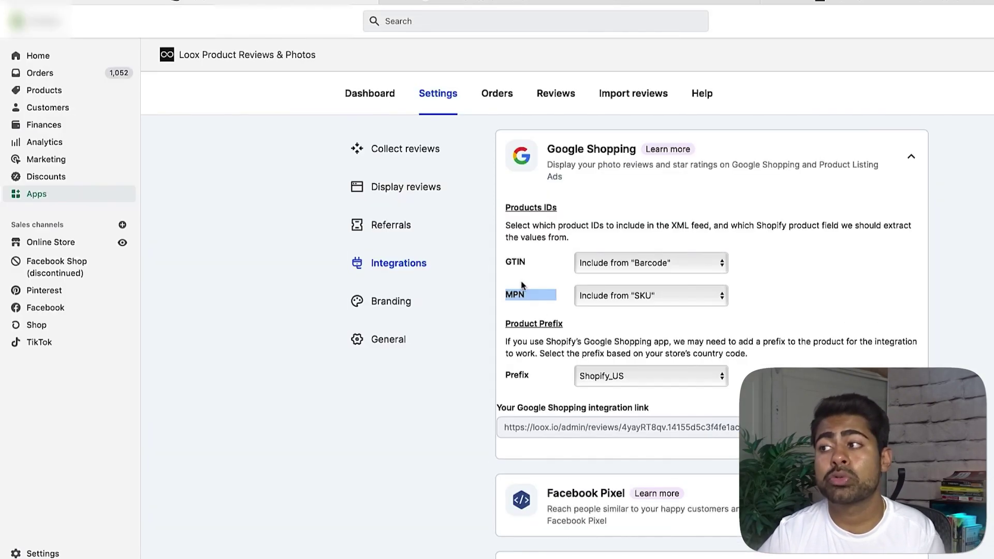
pyautogui.click(610, 295)
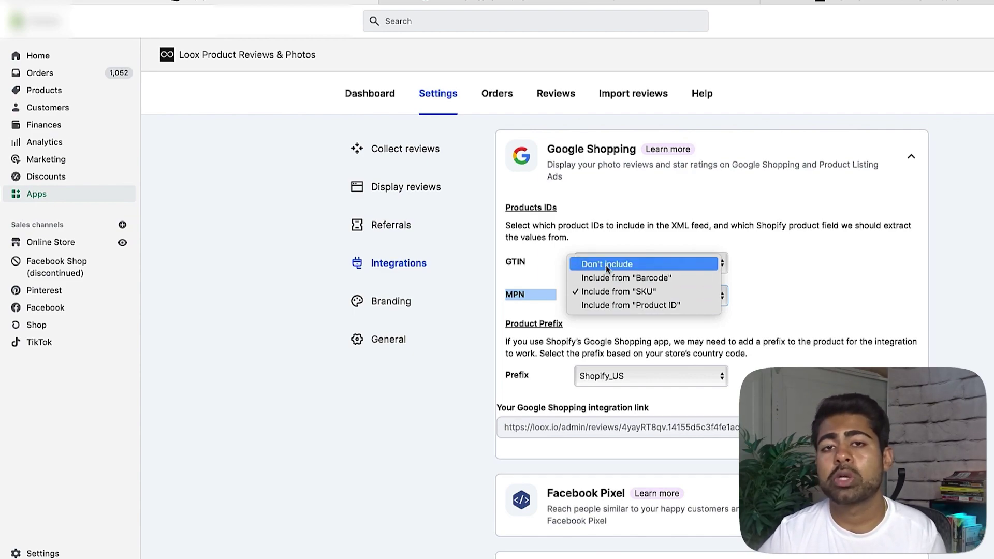
pyautogui.click(561, 282)
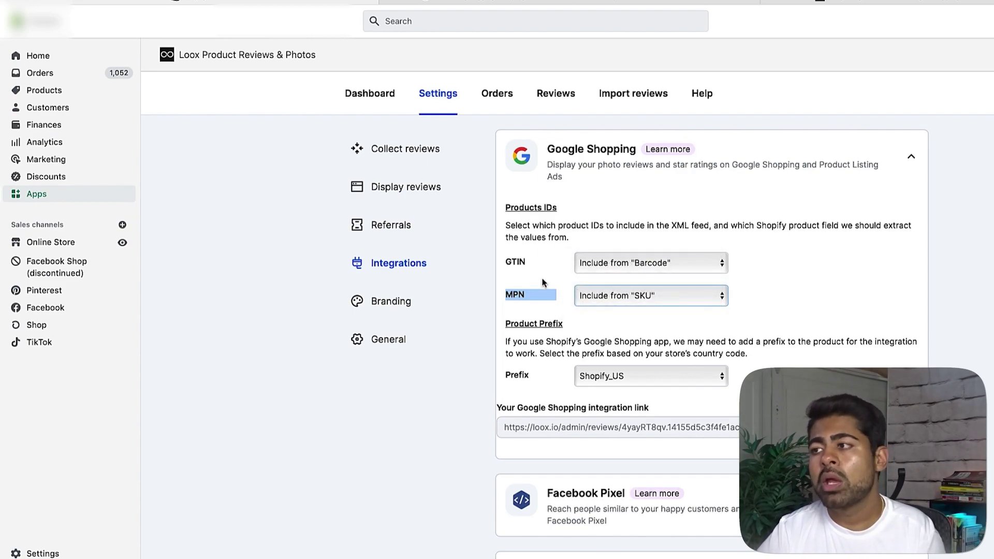
# Step: Compare Loox's product prefix note about Shopify's Google Shopping app with the product's id value in Google Merchant Center
pyautogui.doubleClick(549, 342)
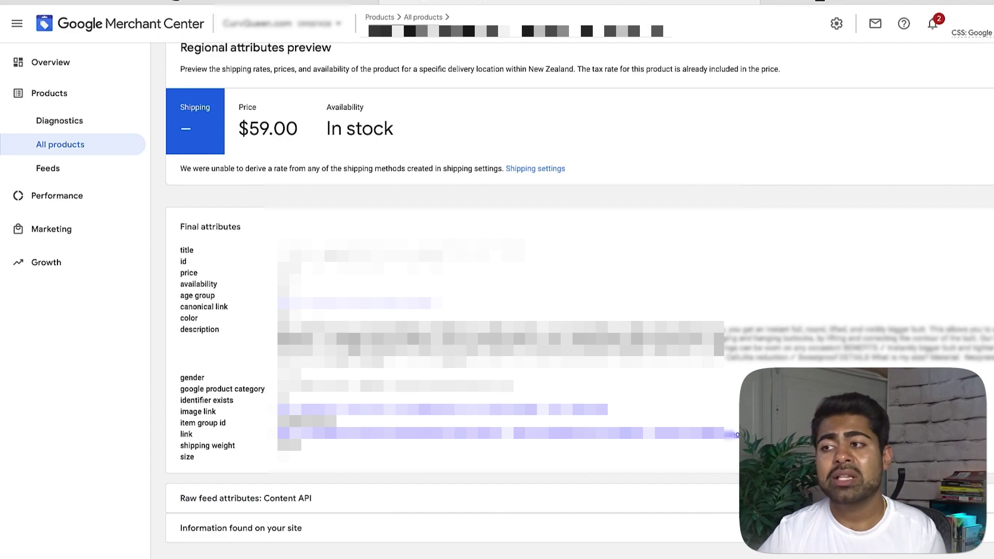
pyautogui.moveTo(273, 254); pyautogui.dragTo(313, 257)
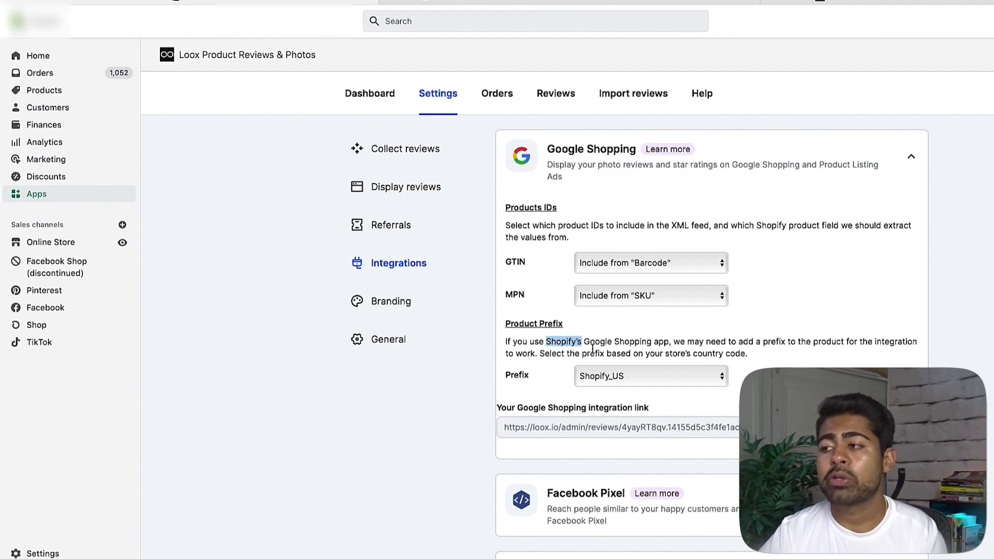
pyautogui.click(444, 5)
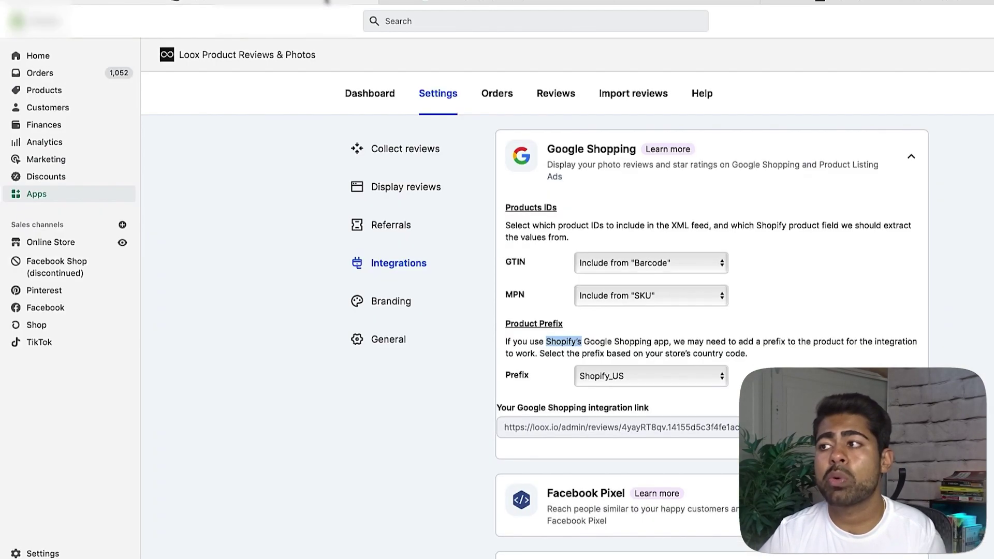
# Step: Browse the country codes available for the product prefix without changing it, and highlight the Google Shopping integration link
pyautogui.click(642, 375)
pyautogui.scroll(-2, 636, 413)
pyautogui.scroll(15, 631, 399)
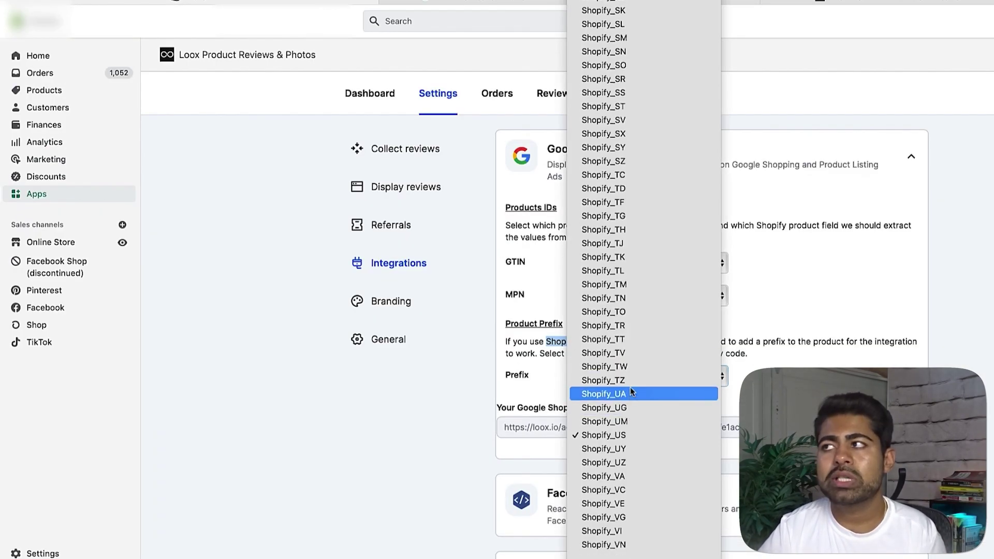
pyautogui.scroll(15, 681, 379)
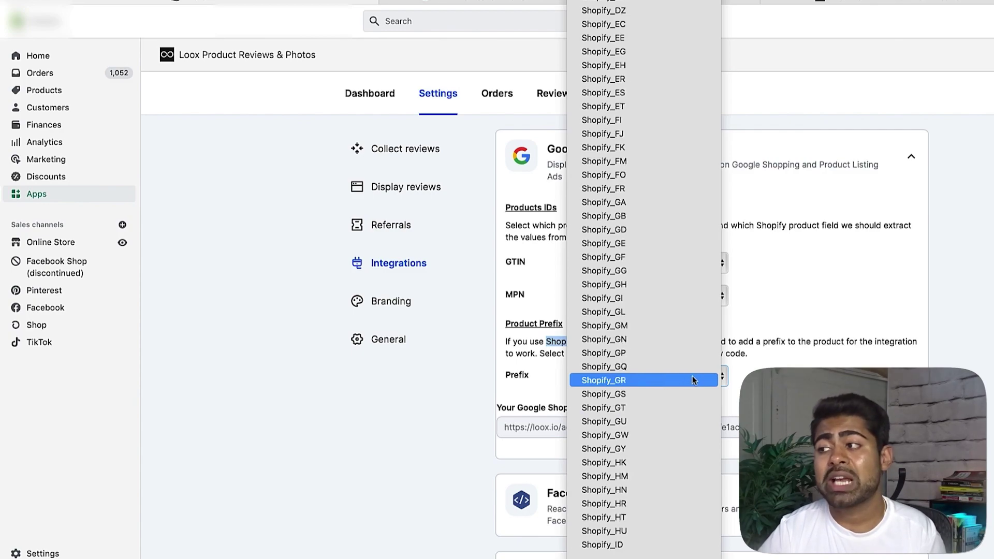
pyautogui.scroll(5, 678, 166)
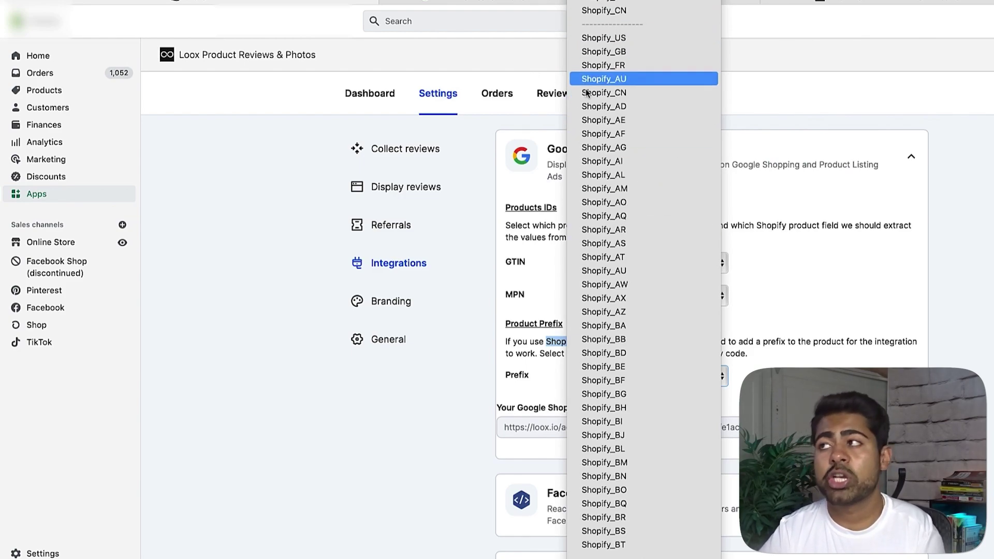
pyautogui.click(775, 231)
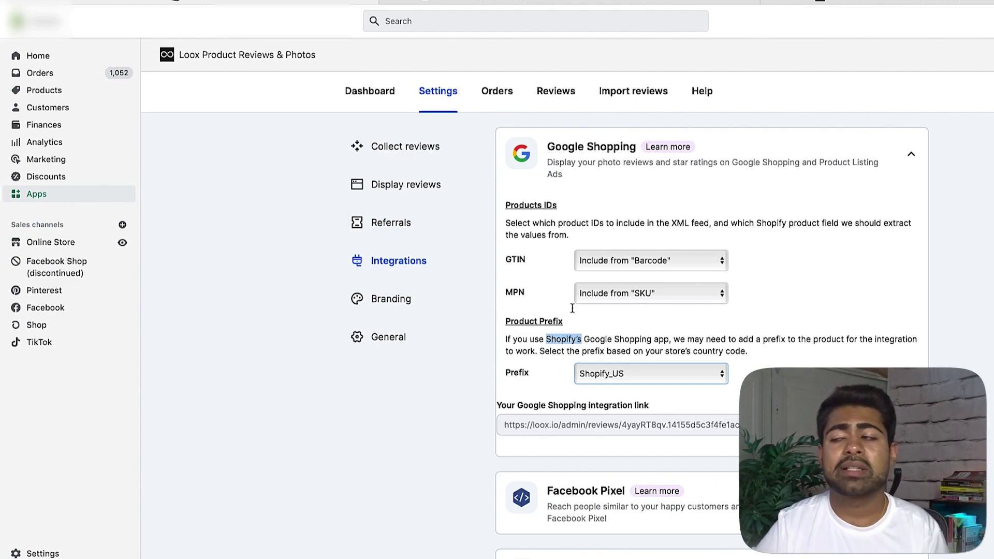
pyautogui.click(518, 426)
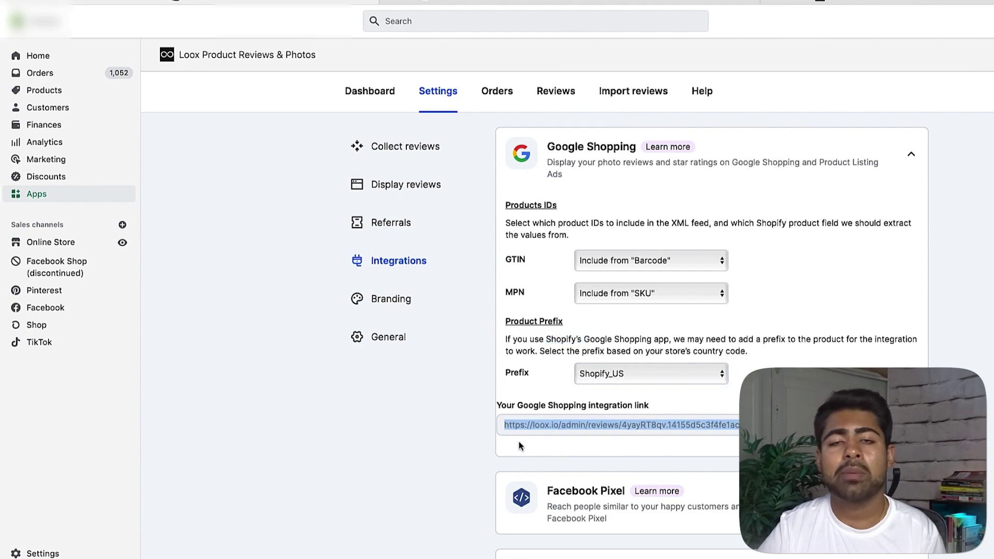
pyautogui.click(539, 431)
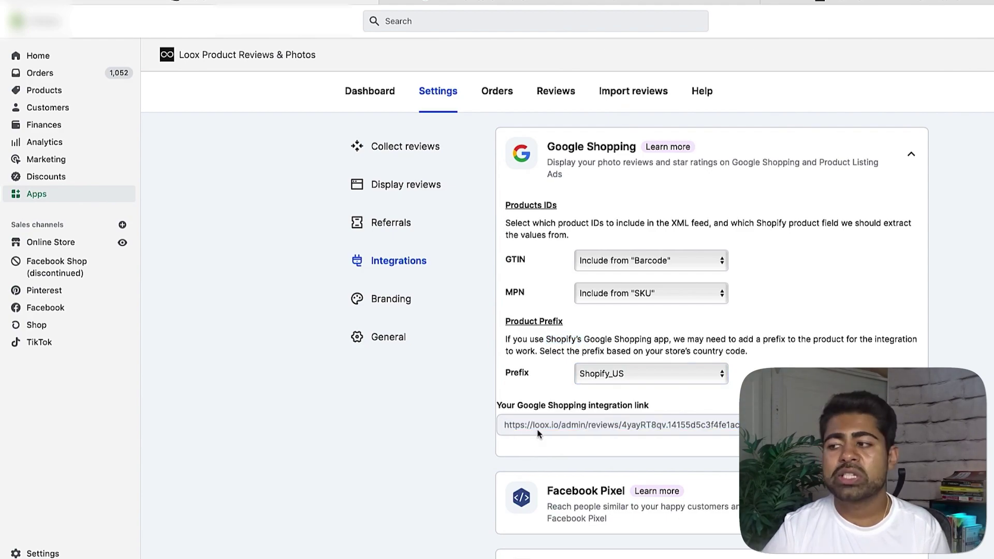
# Step: Read Loox's Google Shopping help article, from the product identifiers to the "Automatically sync reviews with Google Shopping" toggle and its effect
pyautogui.click(857, 3)
pyautogui.scroll(-15, 775, 197)
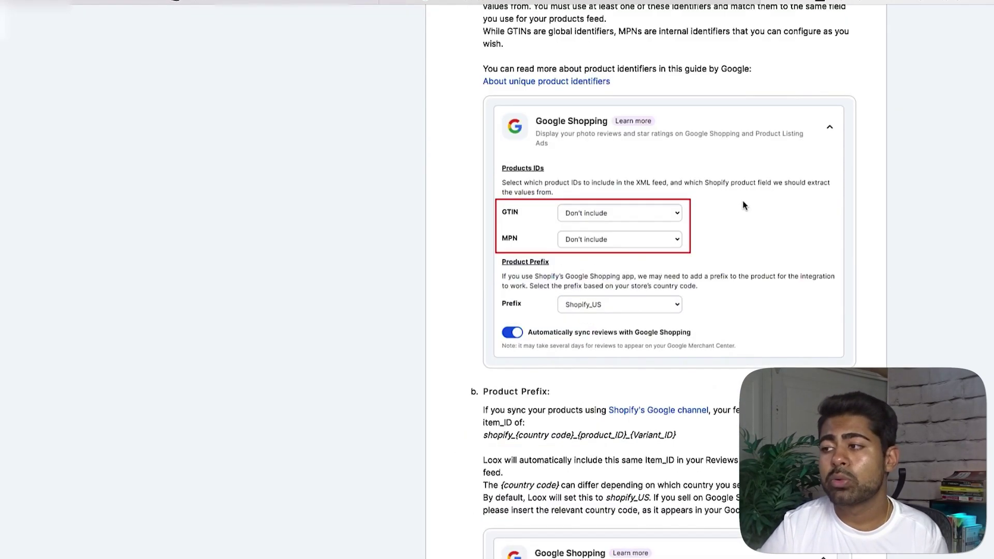
pyautogui.scroll(-10, 747, 221)
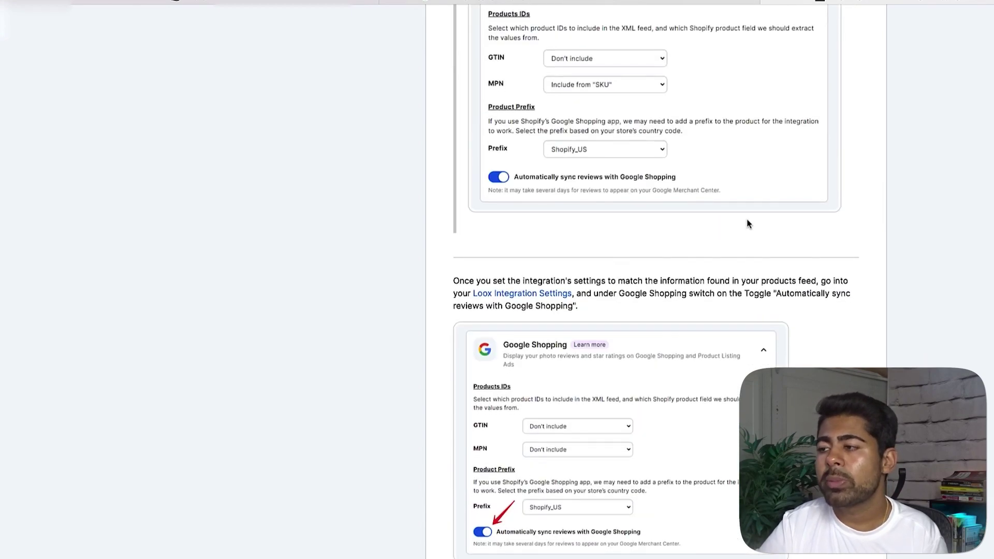
pyautogui.scroll(1, 746, 223)
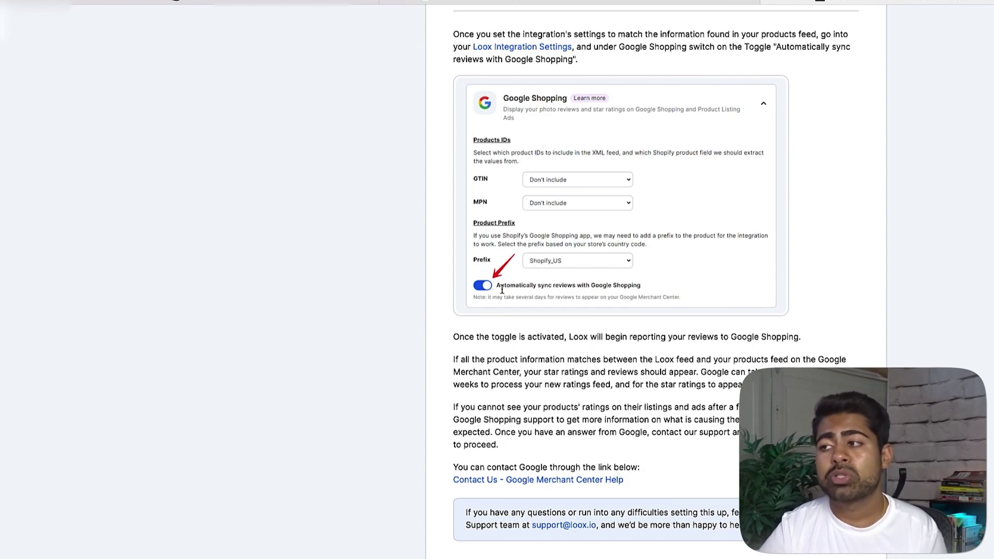
pyautogui.moveTo(501, 289); pyautogui.dragTo(619, 287)
pyautogui.click(625, 286)
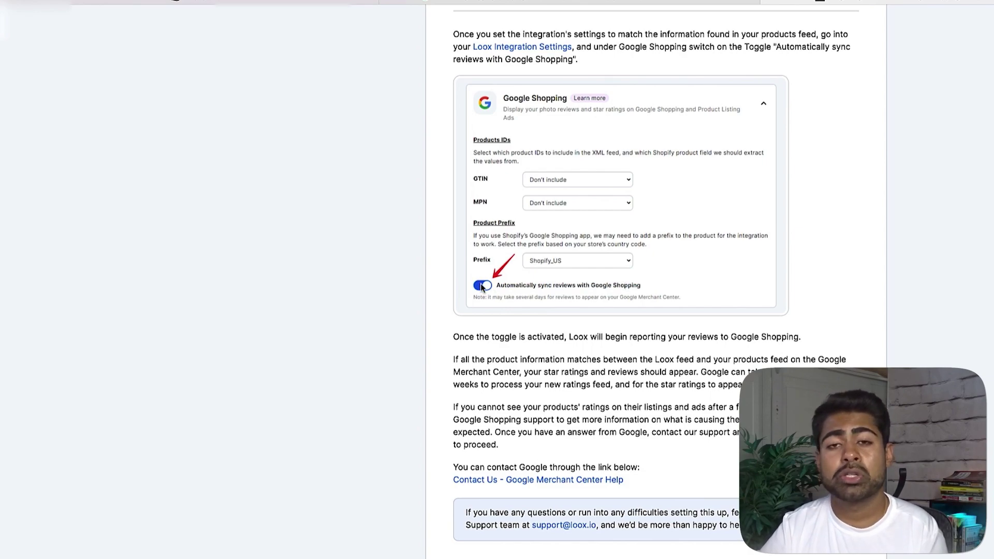
pyautogui.tripleClick(495, 336)
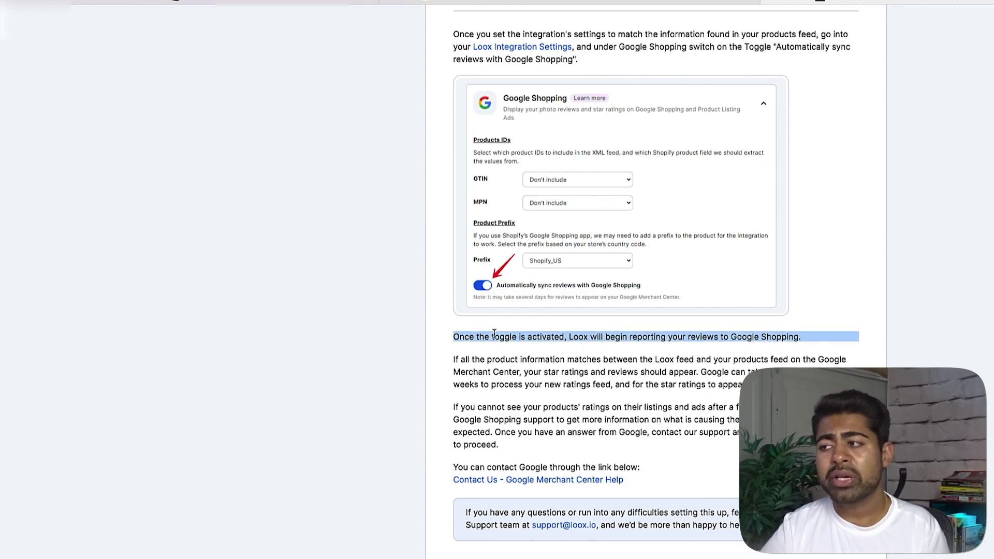
pyautogui.click(502, 344)
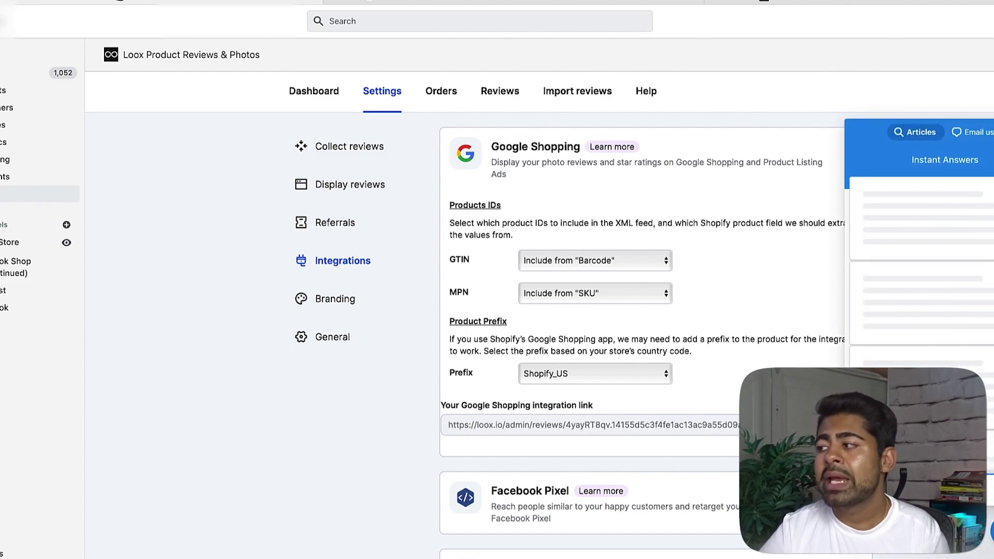
# Step: Show the email contact form in Loox's help widget and collapse the Google Shopping integration
pyautogui.click(972, 133)
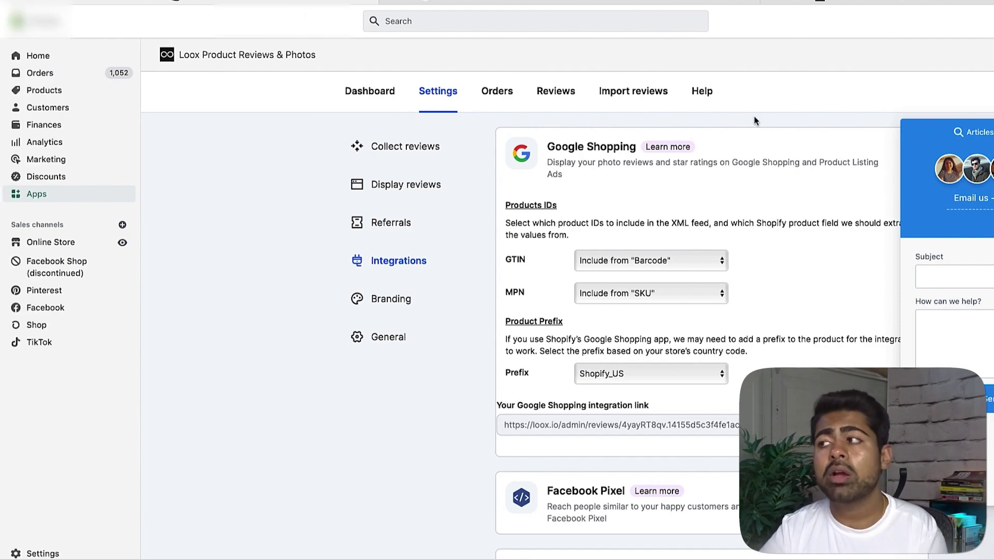
pyautogui.click(774, 194)
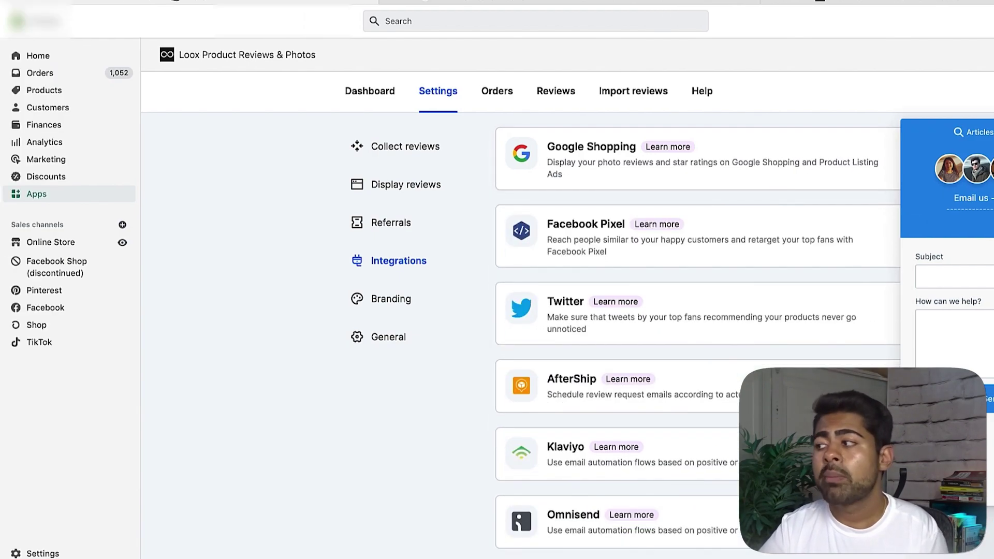